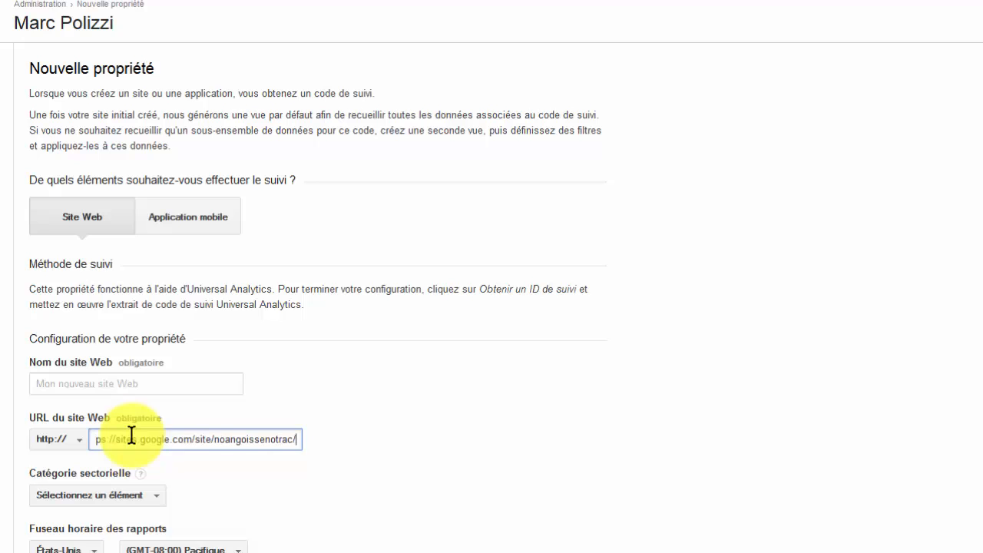
key(Home)
key(Delete)
key(Delete)
key(Delete)
key(Delete)
key(Delete)
key(Delete)
key(Delete)
key(Delete)
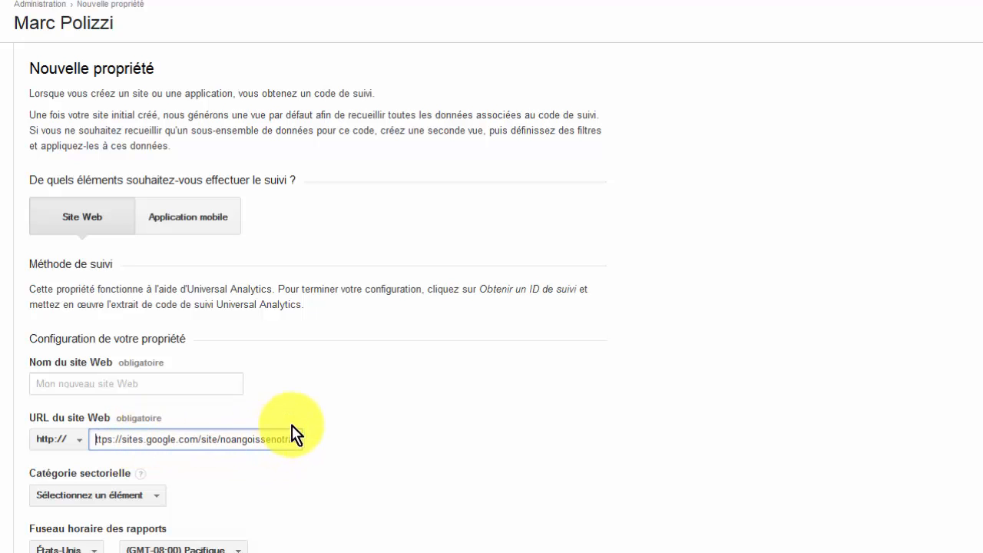
Step: Name the website No Angoisse No Trac and set its industry category to Soins du corps et remise en forme
click(164, 378)
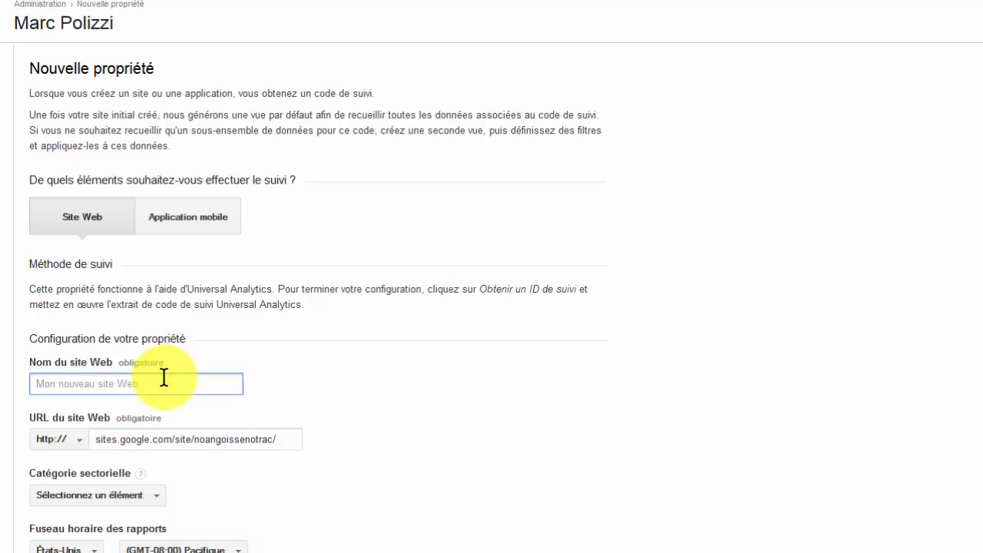
text(No Angoisse No Trac)
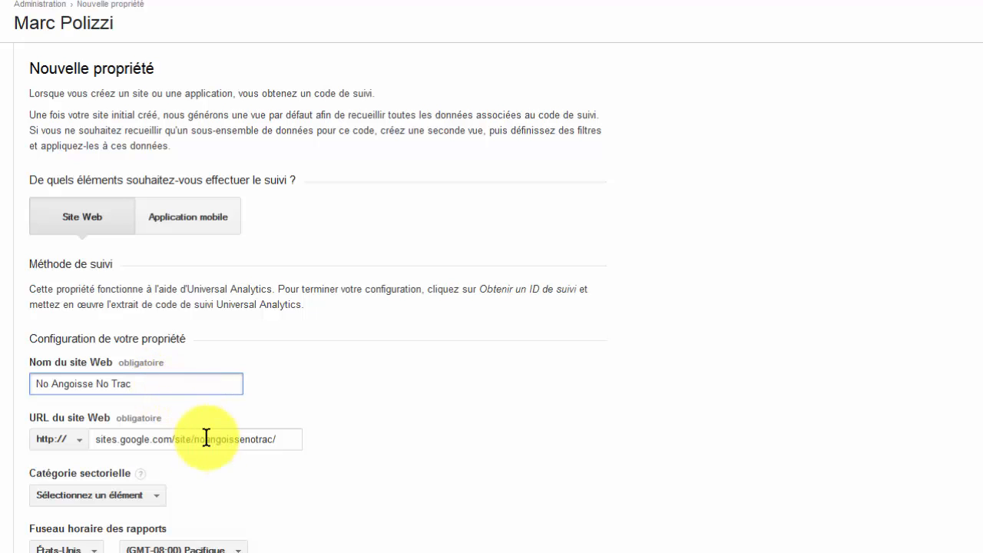
click(159, 504)
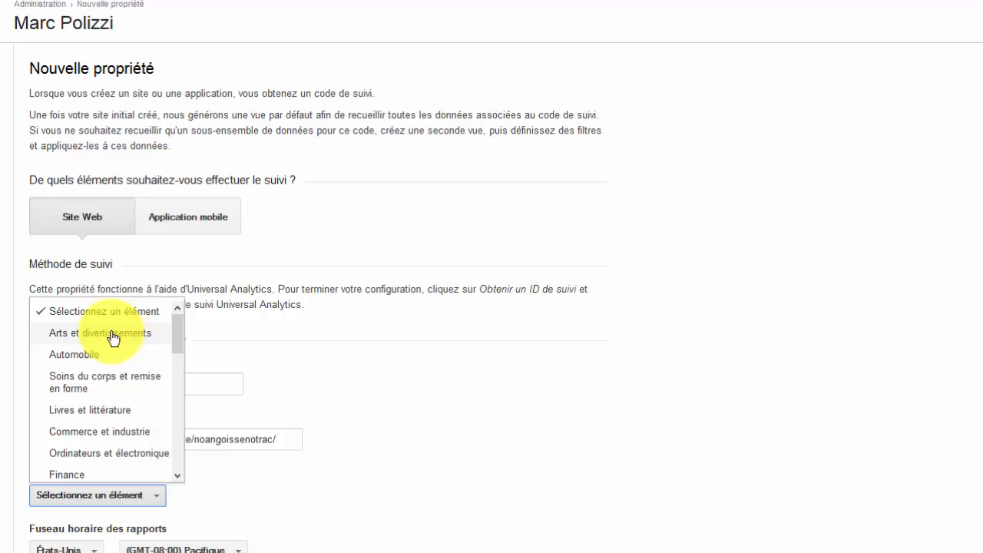
click(104, 387)
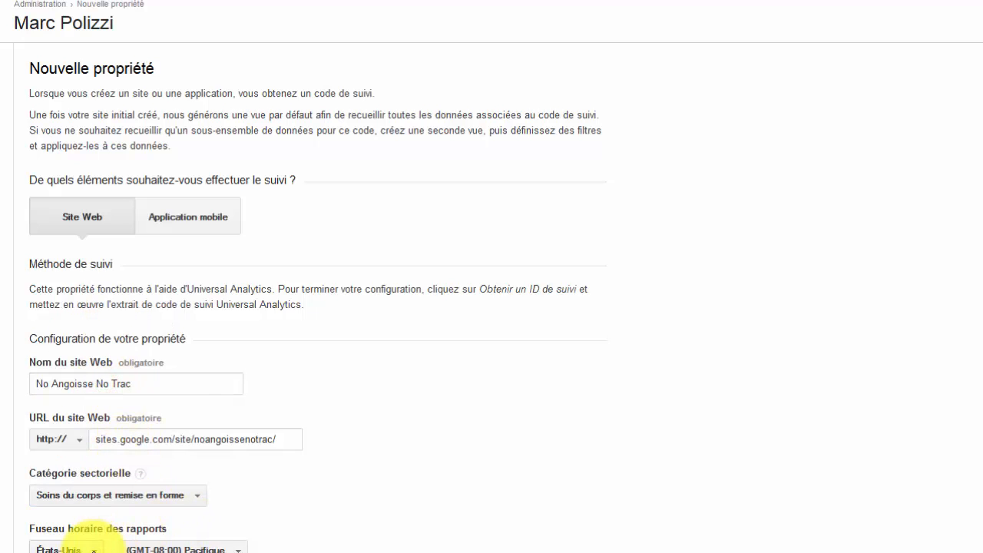
Step: Set the report time zone country to France and create the property by requesting a tracking ID
click(92, 548)
drag(178, 385, 170, 415)
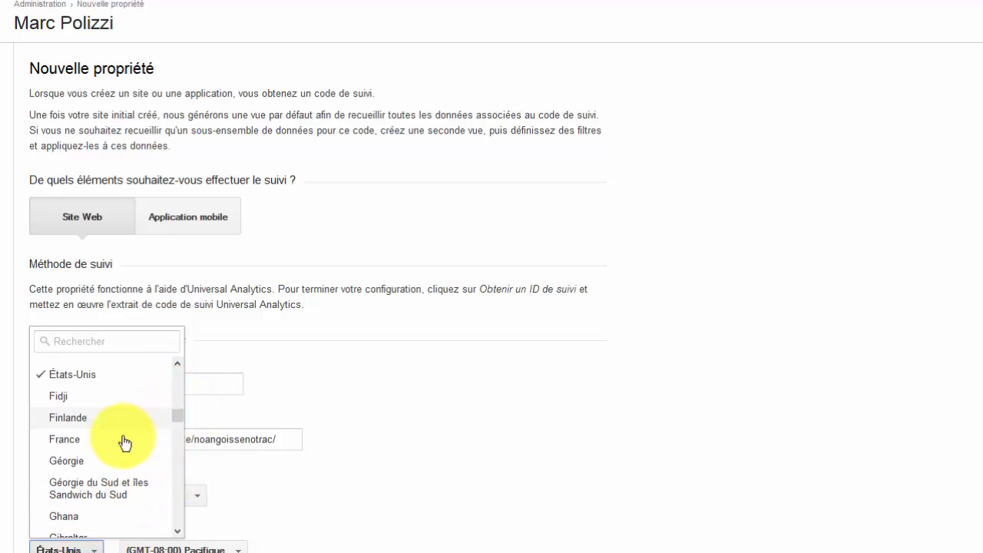
click(103, 442)
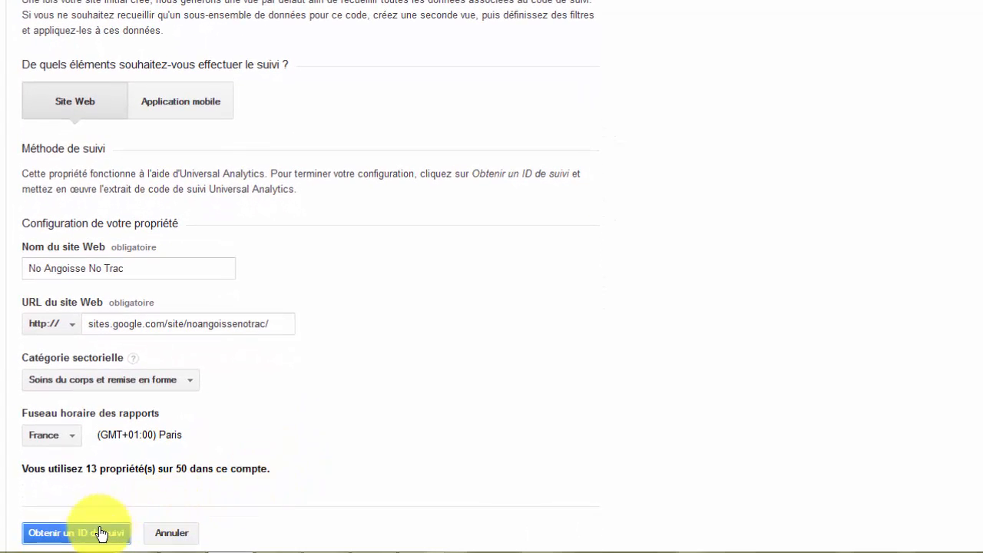
click(99, 534)
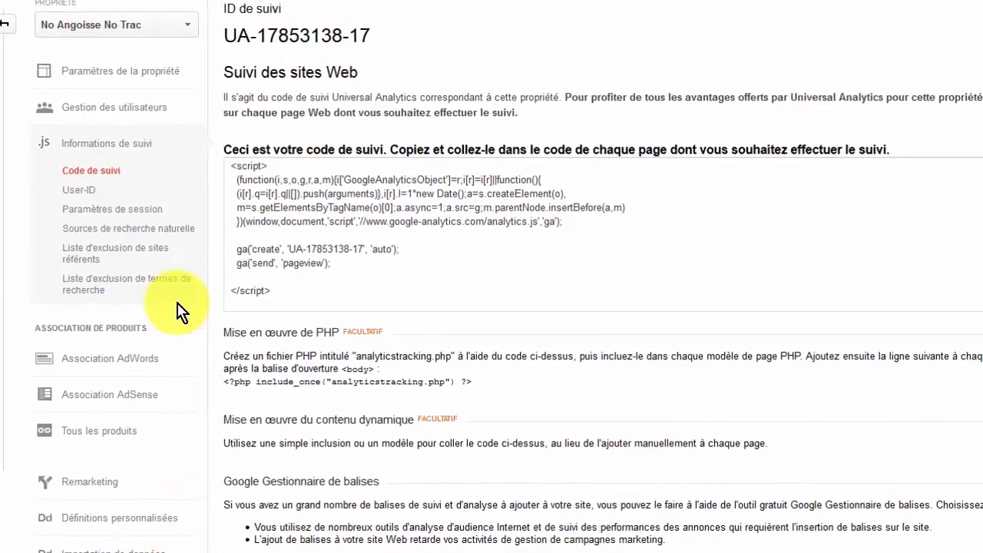
Step: Copy the new property's tracking ID
drag(234, 49, 376, 56)
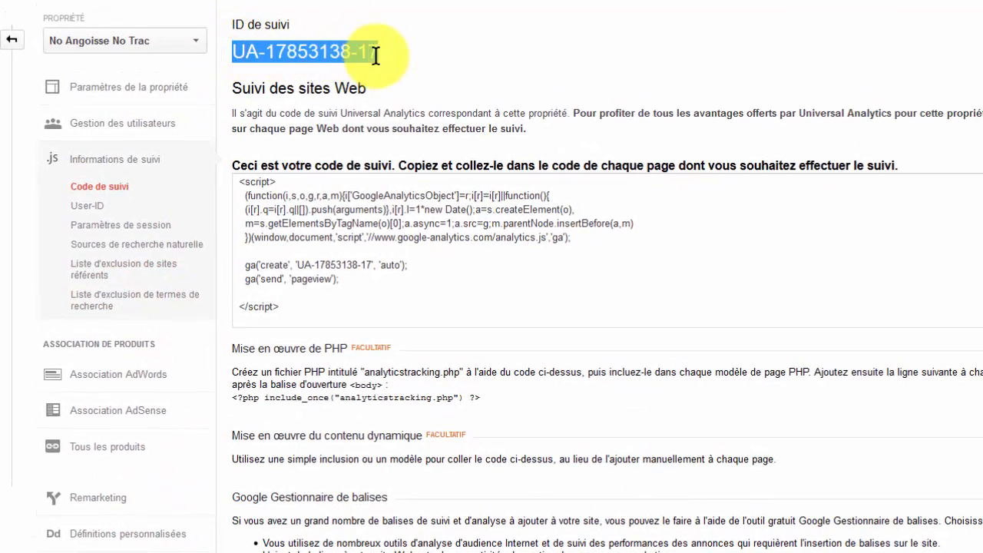
right_click(308, 51)
click(342, 80)
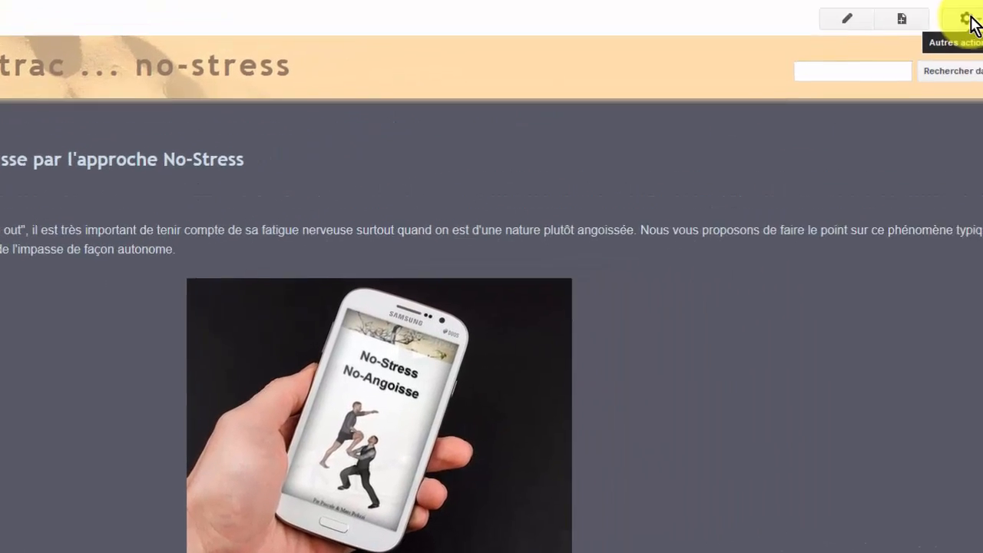
Step: In the Google Sites management settings, set the statistics to Utiliser Google Analytics, enter the copied tracking ID and save
click(889, 32)
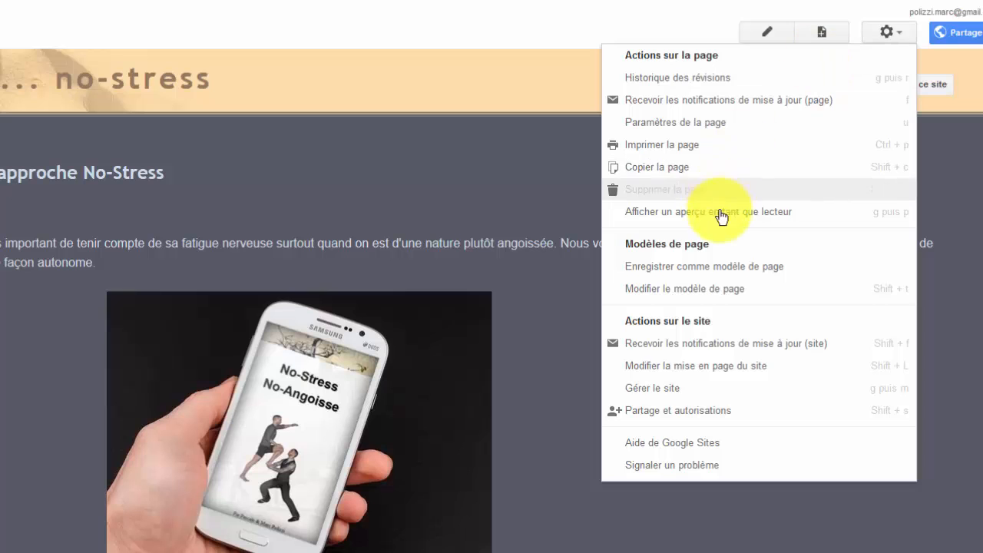
click(685, 389)
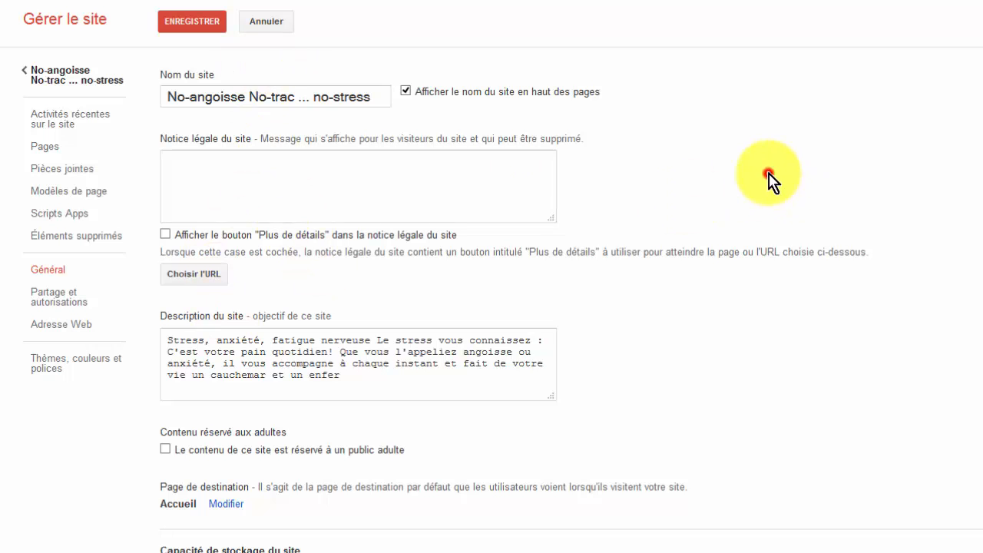
scroll(768, 180, down, 2)
scroll(764, 182, down, 3)
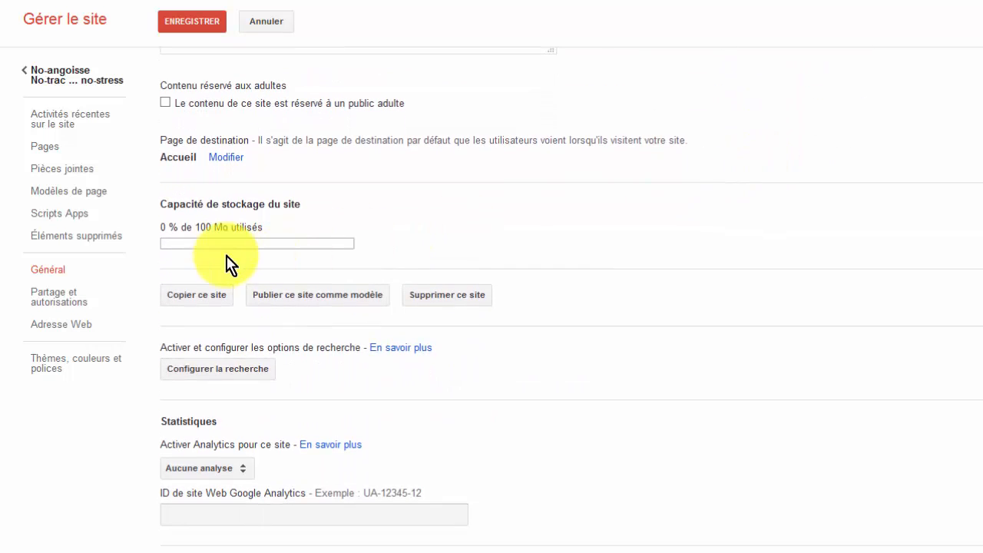
scroll(230, 369, down, 2)
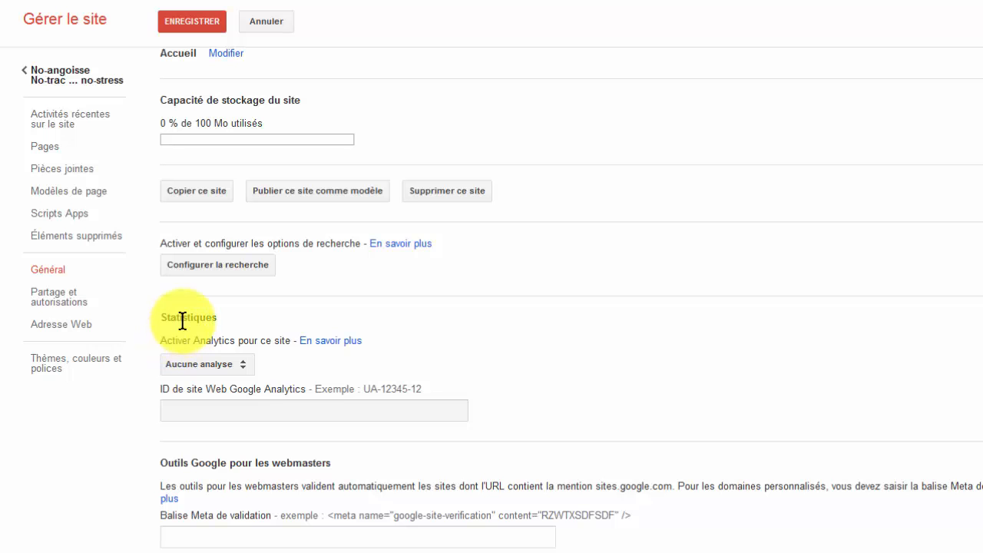
click(185, 321)
click(238, 368)
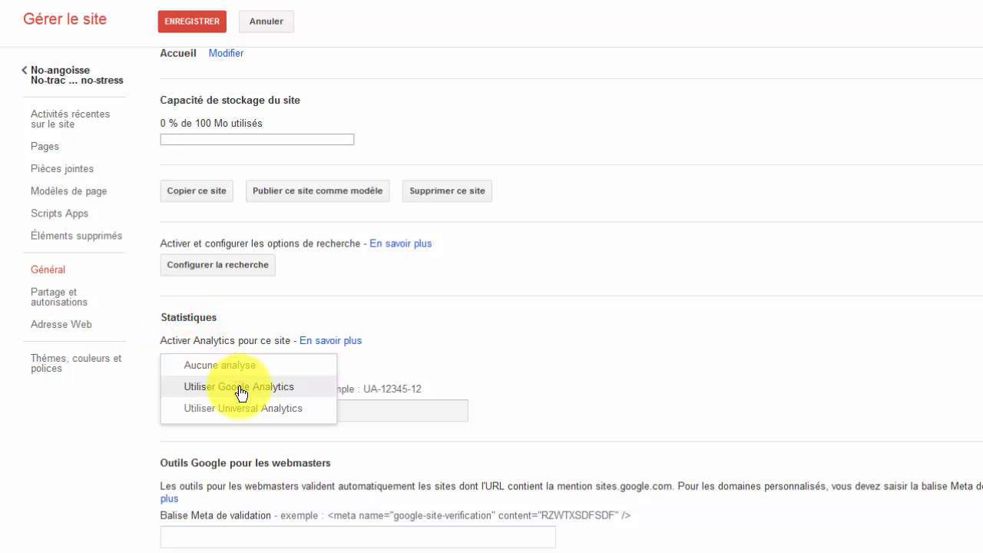
click(241, 388)
click(219, 412)
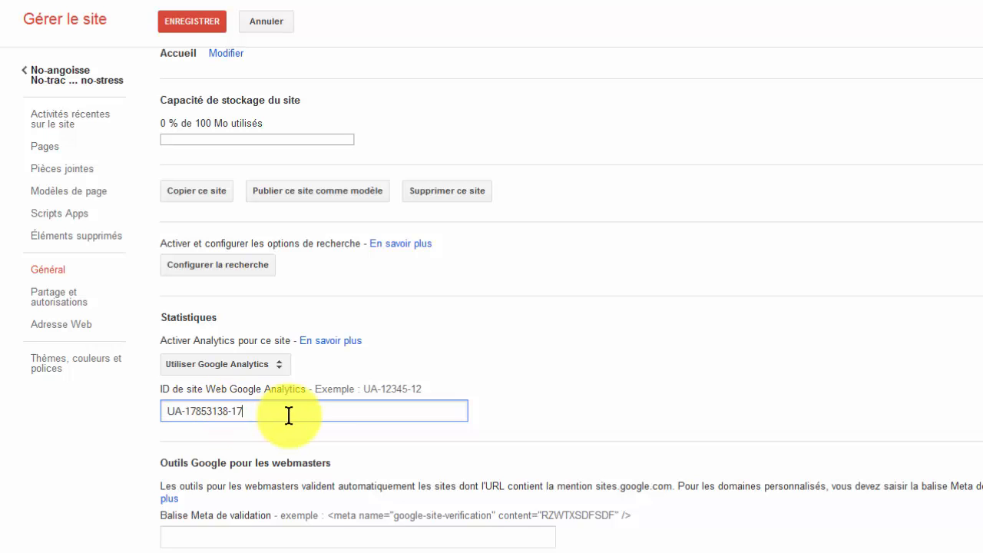
click(185, 25)
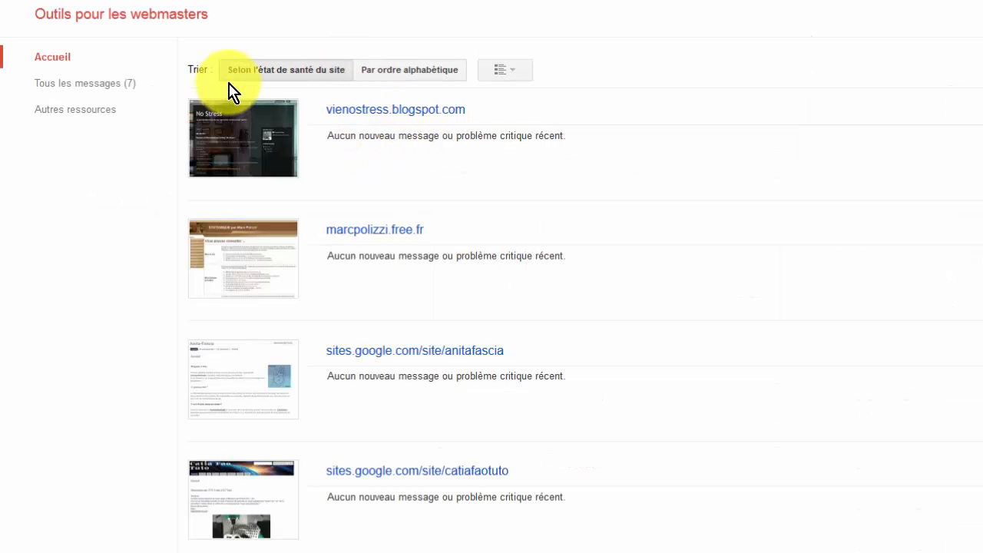
Step: Add the site sites.google.com/site/noangoissenotrac/ to the Google Webmaster Tools account
click(981, 70)
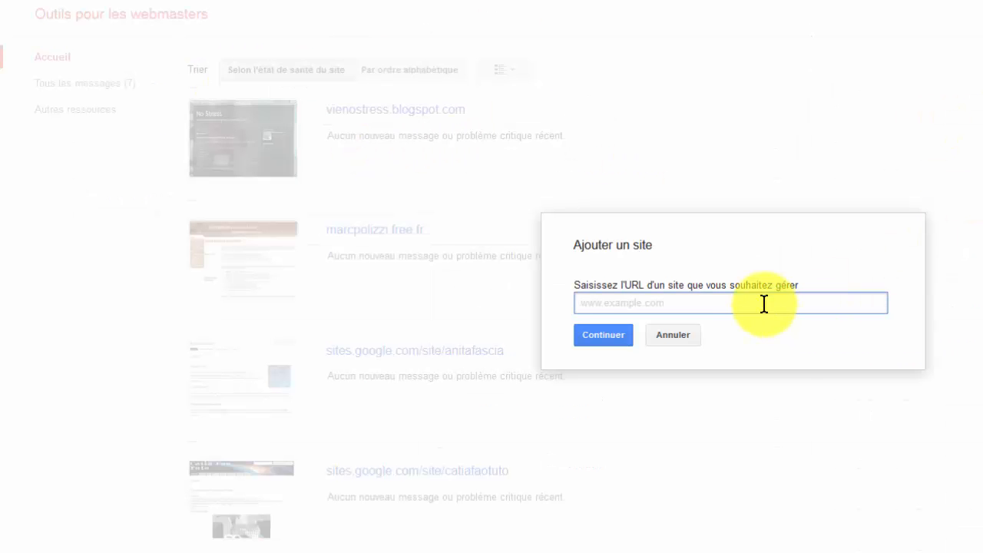
key(ctrl+v)
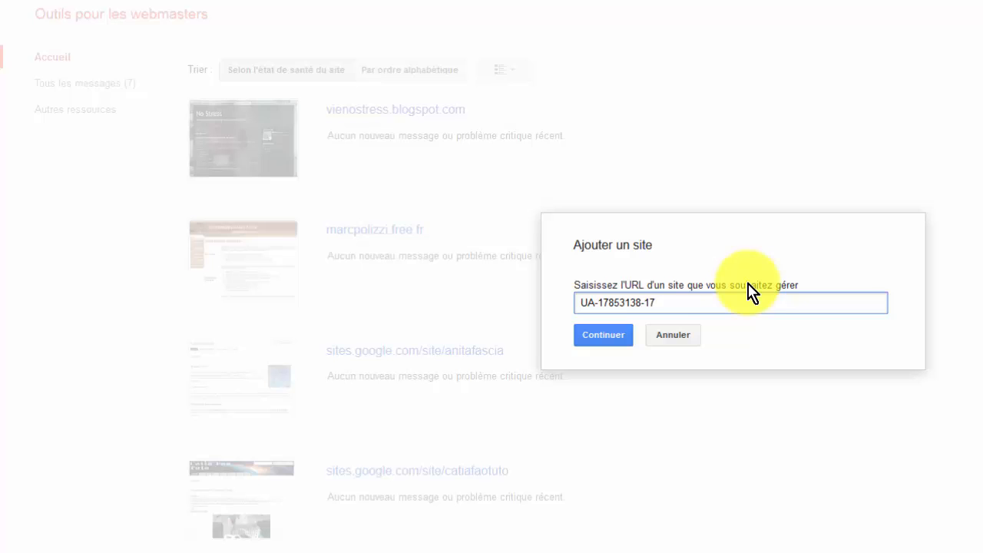
key(ctrl+a)
key(ctrl+v)
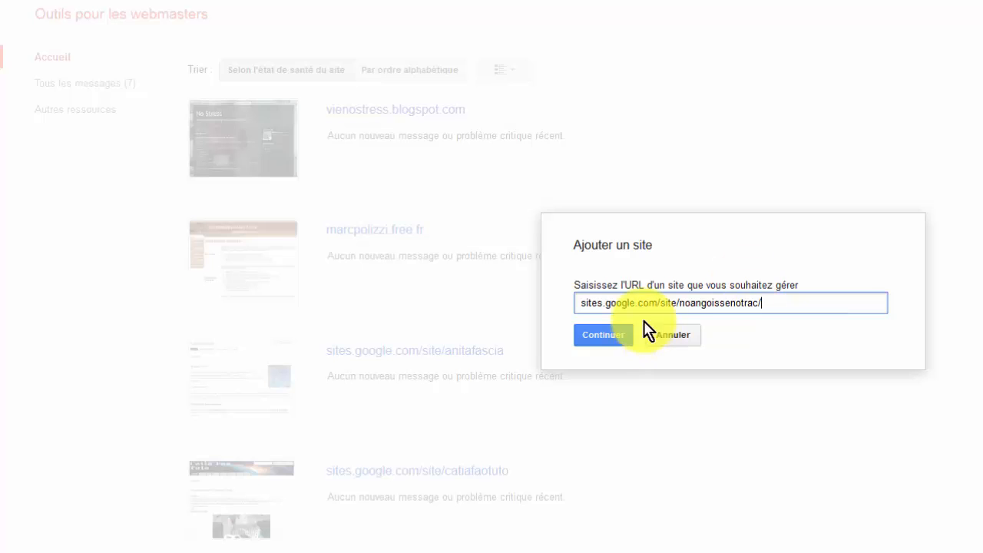
click(607, 343)
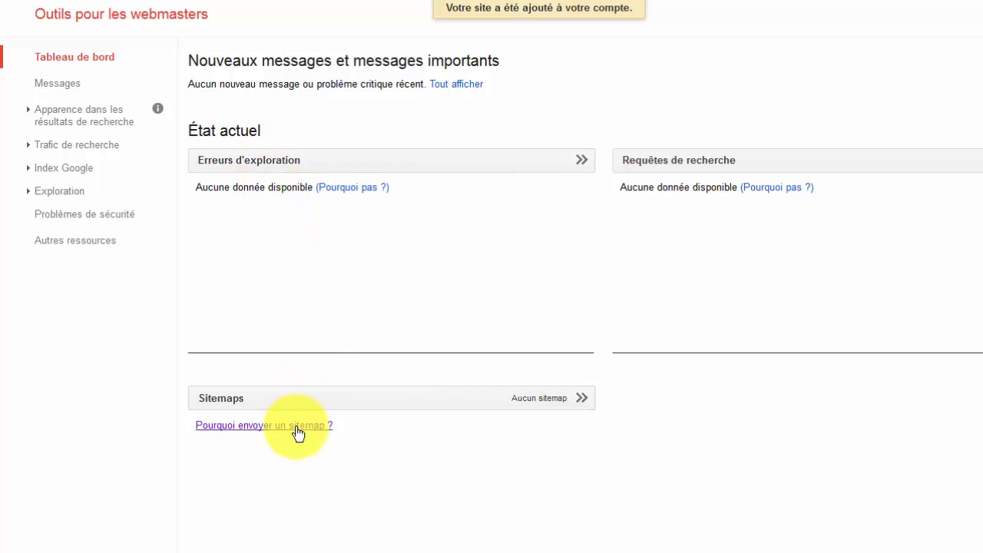
Step: Open the site's Sitemaps section, and copy the path system/feeds/sitemap from the Etape 3 page of the Flyer en ligne site
click(512, 400)
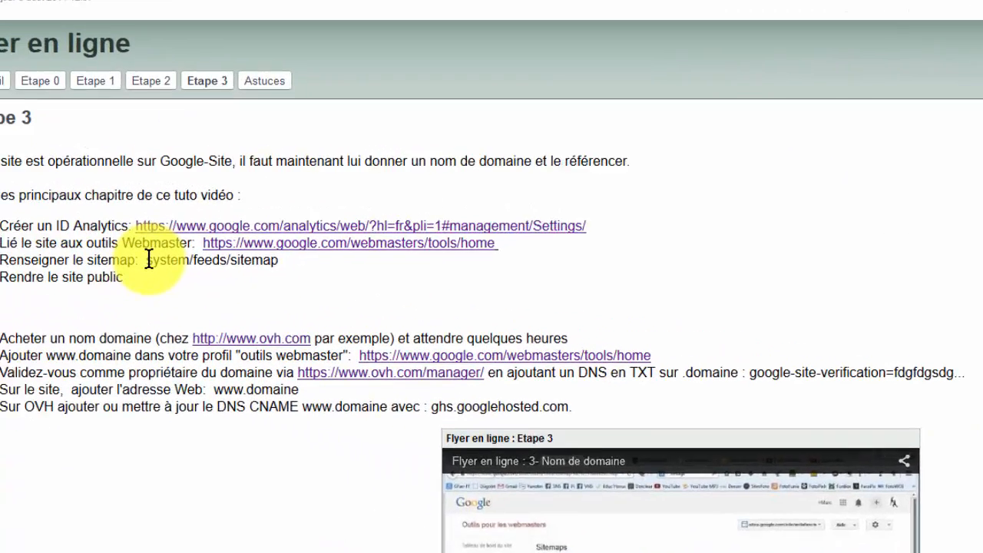
drag(10, 234, 115, 235)
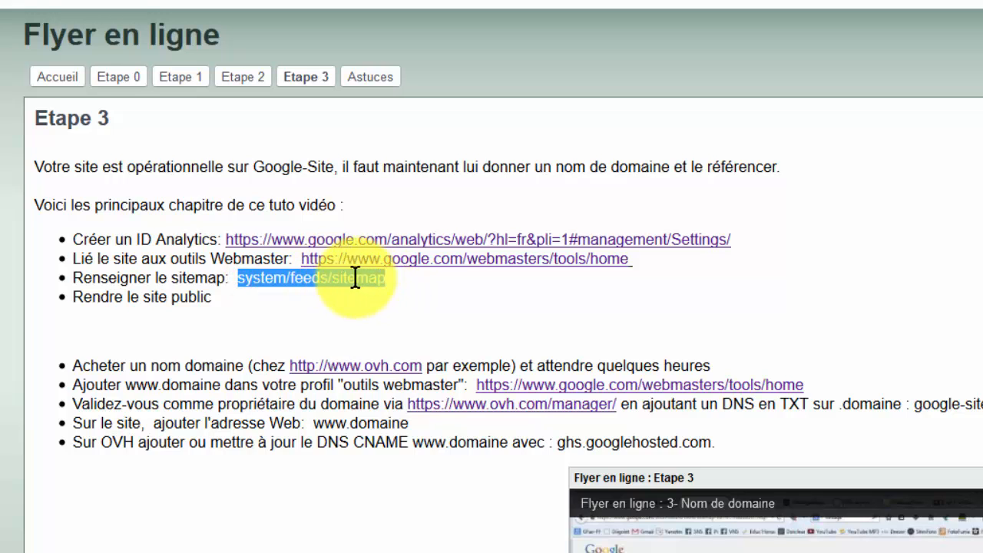
right_click(355, 278)
click(395, 308)
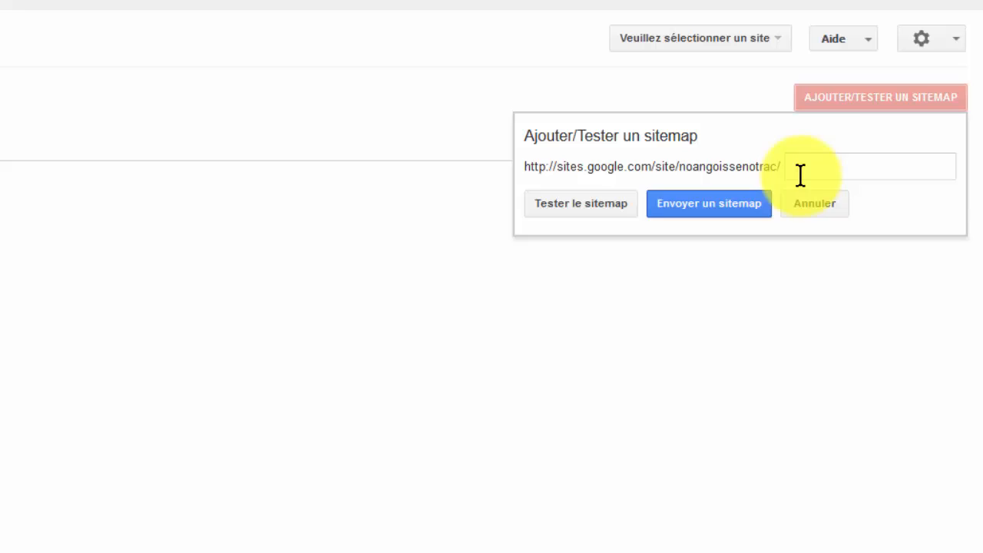
Step: Submit the sitemap system/feeds/sitemap for the noangoissenotrac site and dismiss the notice
click(801, 175)
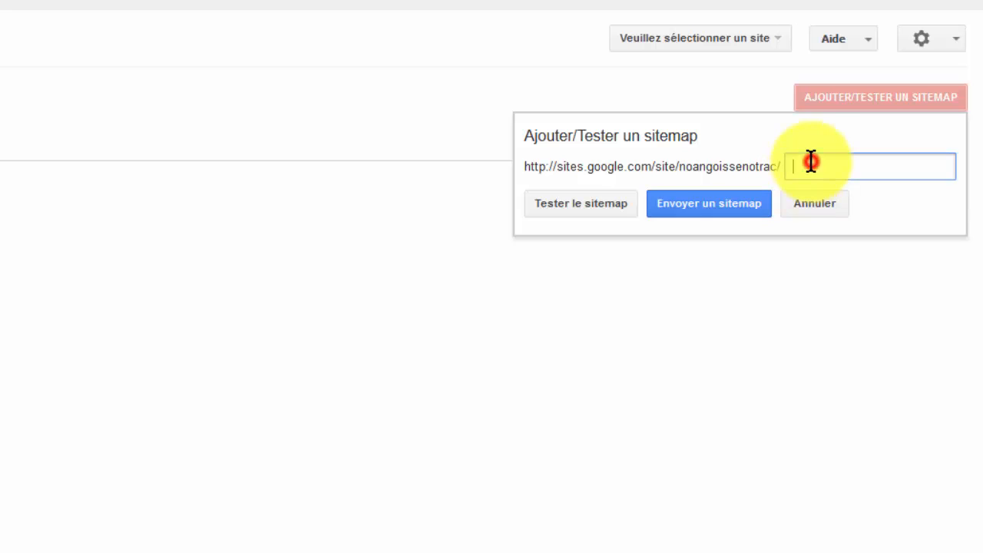
text(system/feeds/sitemap)
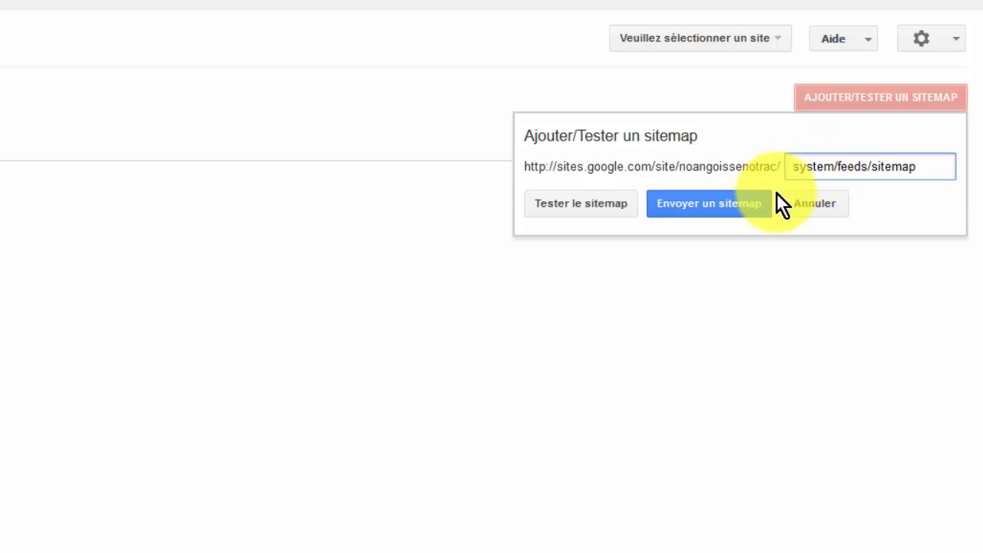
click(695, 205)
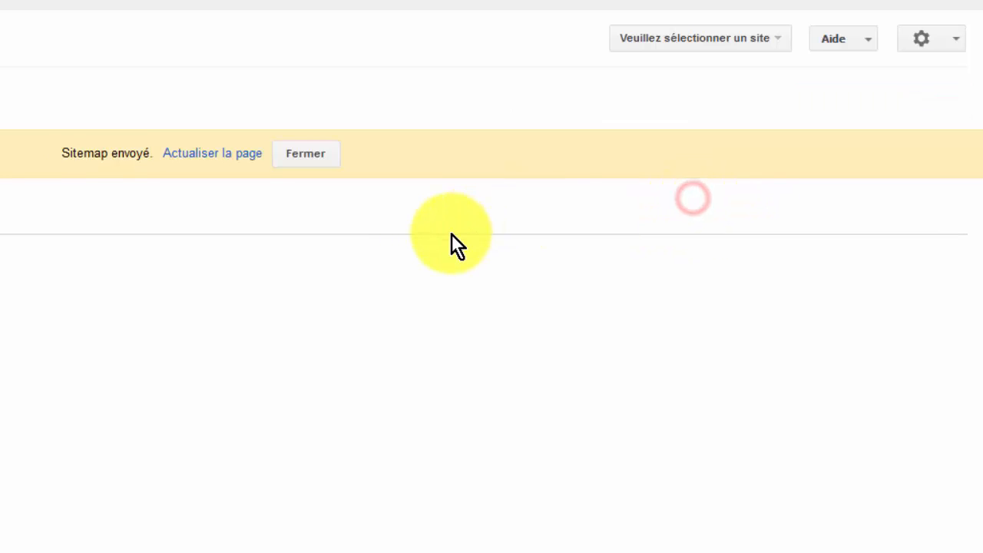
click(306, 153)
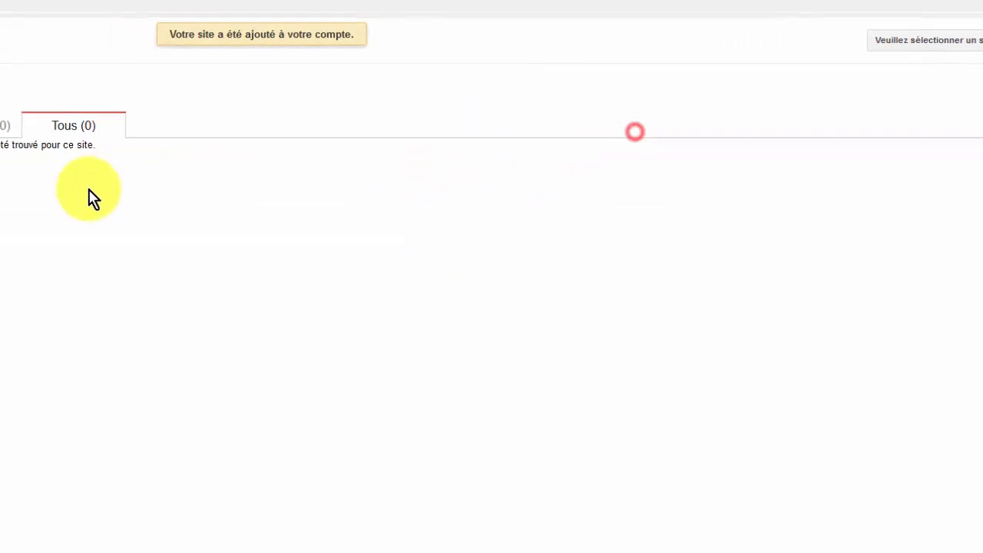
Step: Return to the Webmaster Tools home page and look for the noangoissenotrac site in the site list
click(60, 80)
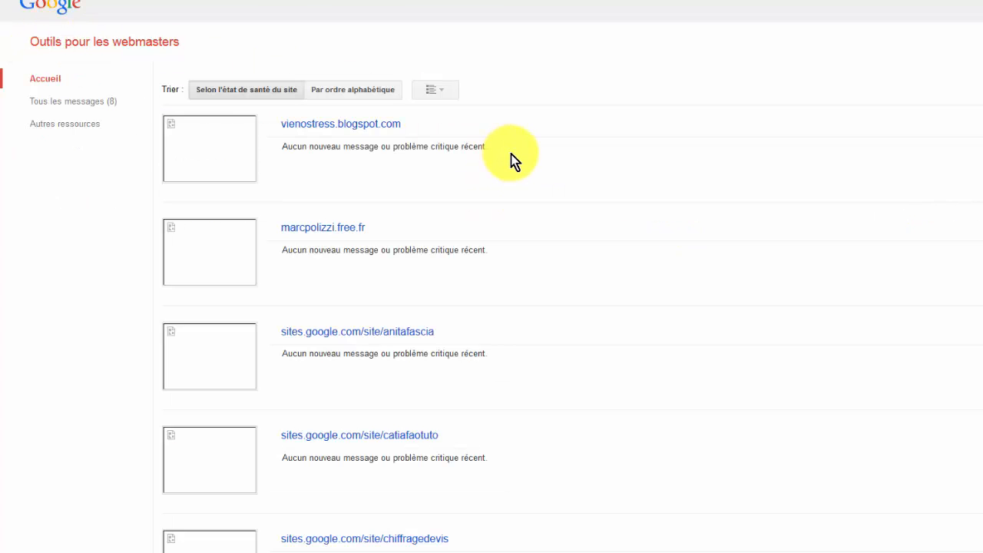
scroll(513, 161, down, 8)
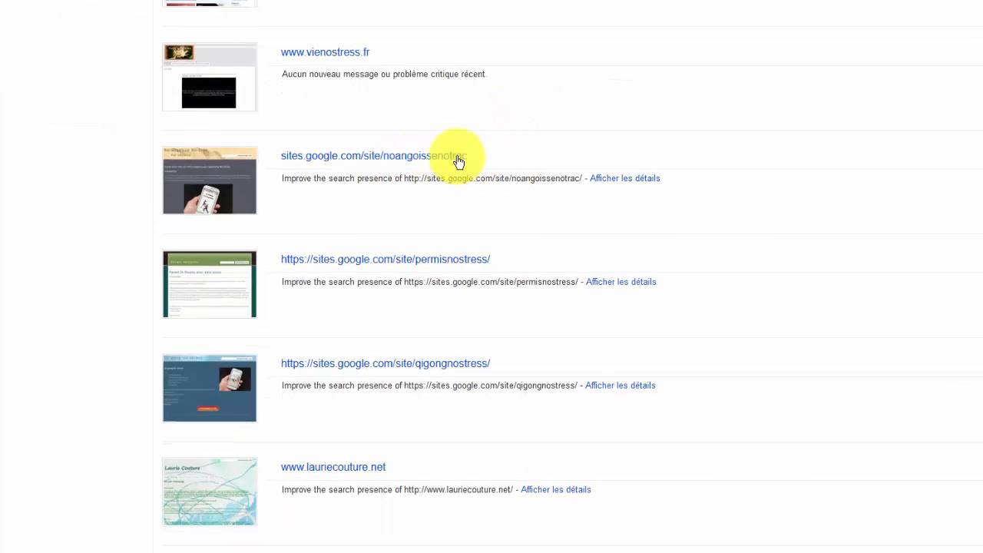
scroll(569, 277, up, 10)
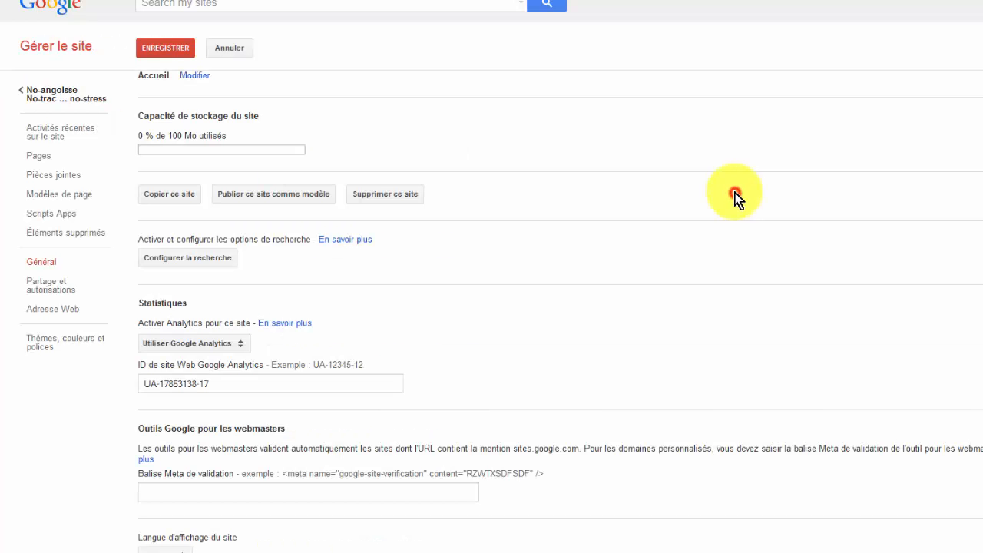
Step: Examine the webmaster validation meta tag field and its example in the Google Sites settings, and the property settings in Google Analytics
scroll(735, 200, down, 3)
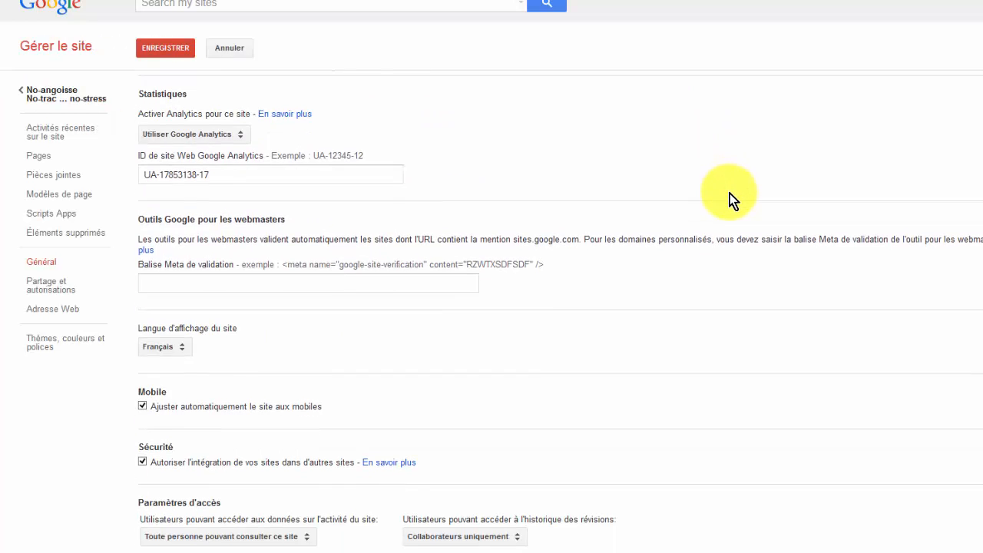
click(251, 280)
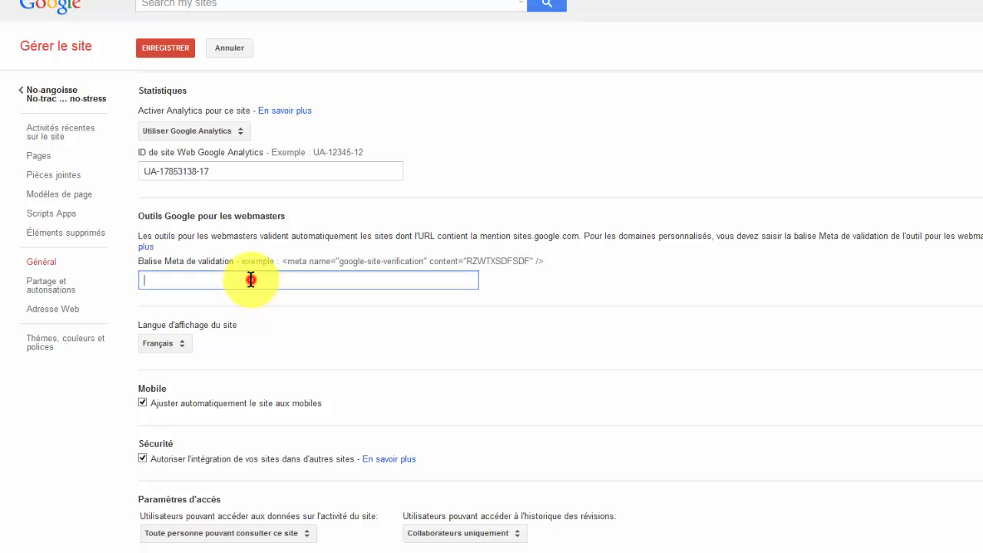
drag(282, 262, 542, 263)
click(199, 285)
click(262, 220)
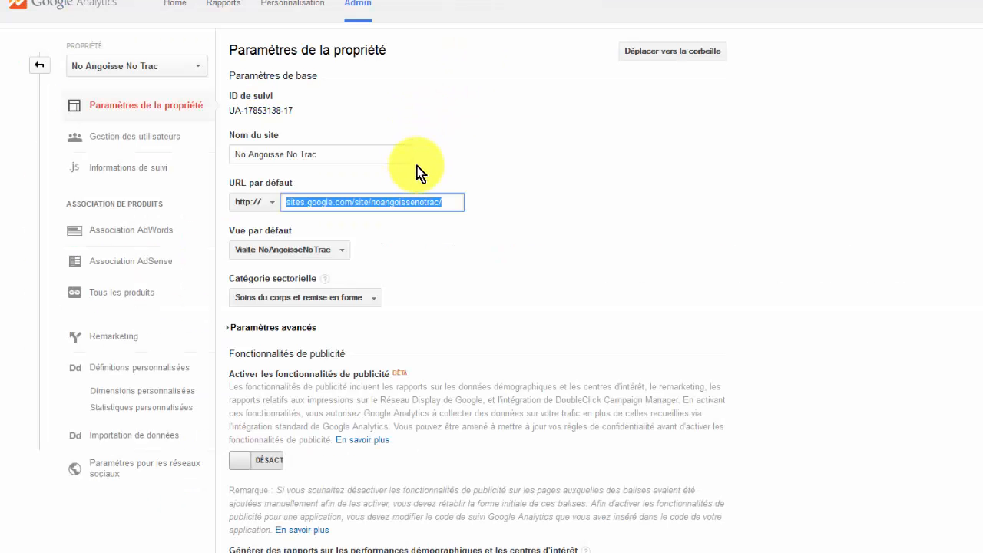
click(438, 135)
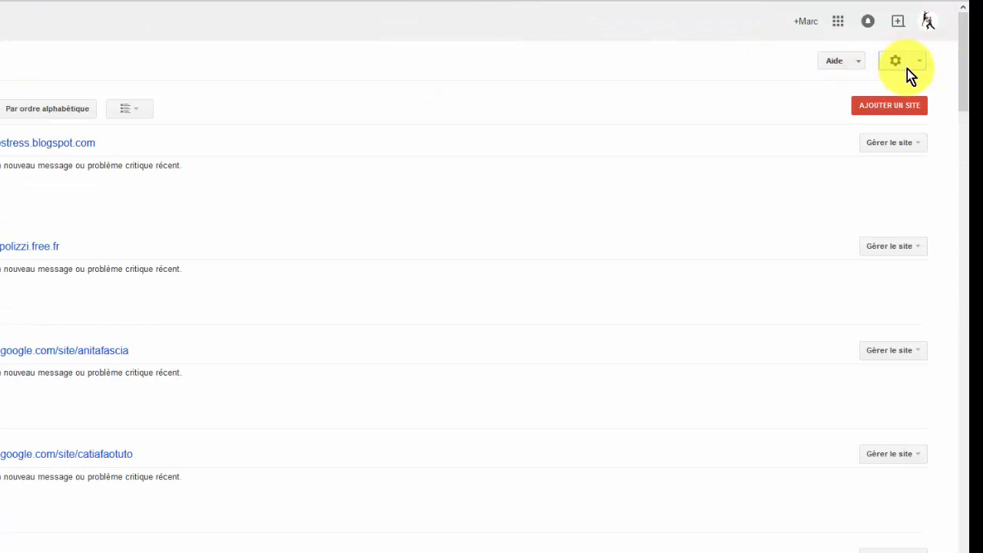
Step: Add the site no-angoisse-no-trac.ovh to the Webmaster Tools account
click(892, 107)
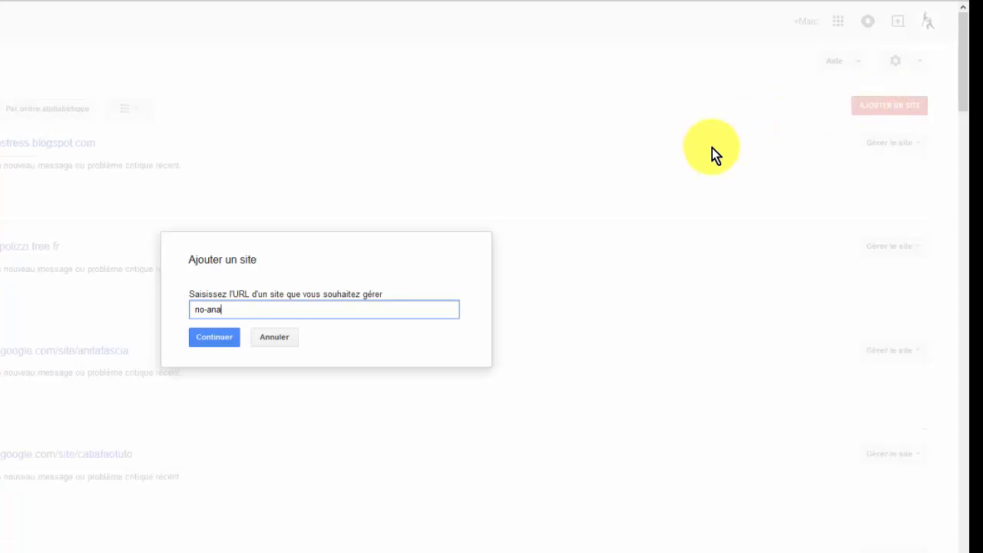
text(no-anagoiss)
key(BackSpace)
key(BackSpace)
key(BackSpace)
key(BackSpace)
key(BackSpace)
key(BackSpace)
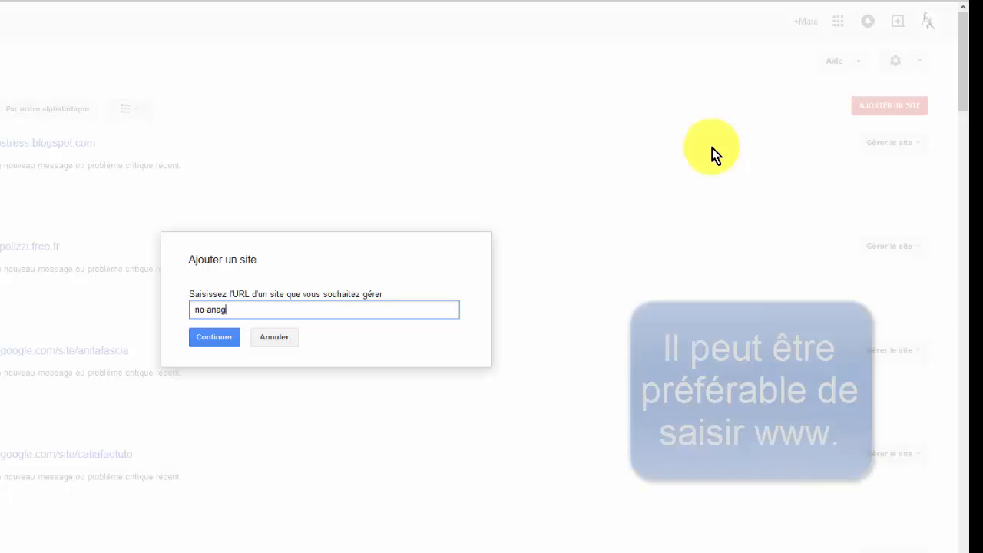
text(goisse-no-trac.o)
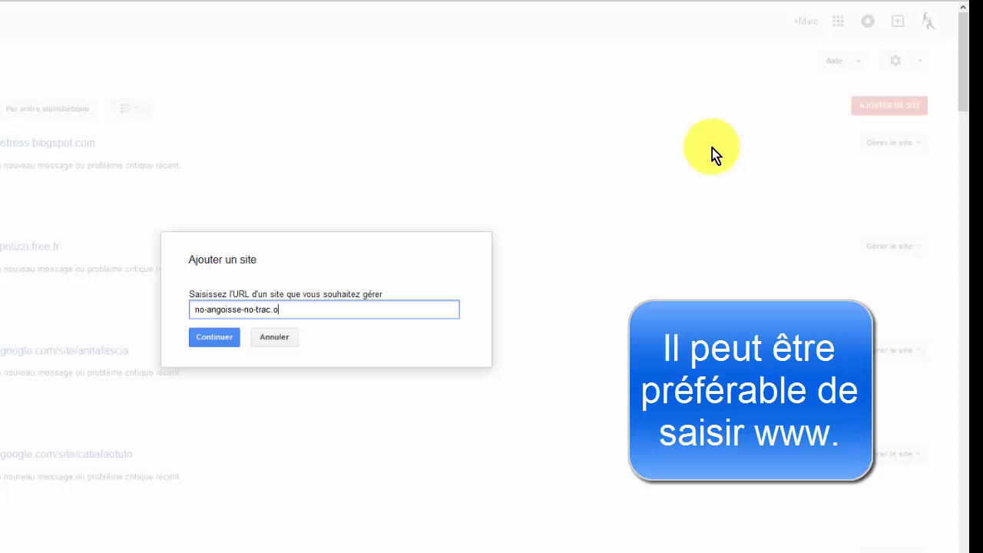
text(vh)
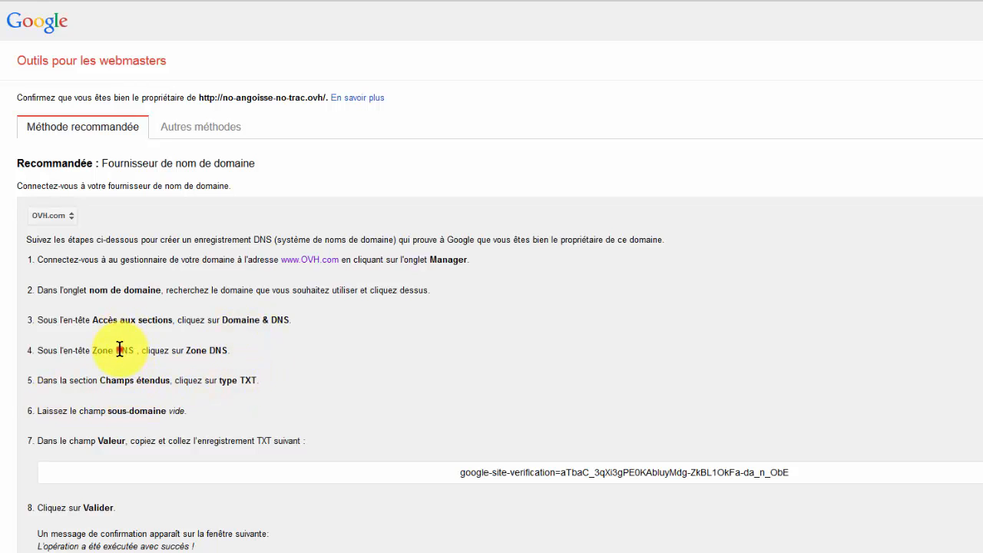
Step: Copy the Google site verification TXT record value from the OVH.com ownership instructions
click(240, 386)
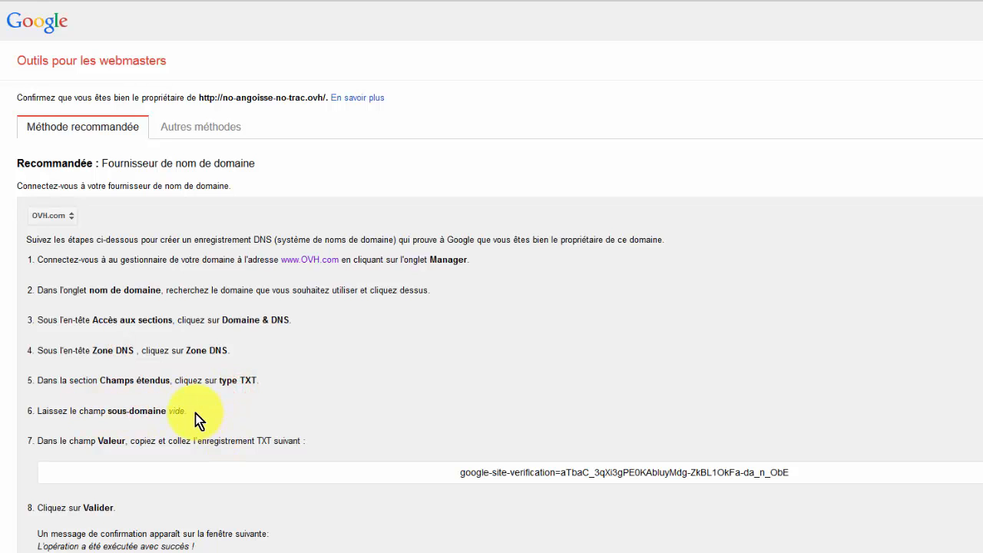
click(461, 474)
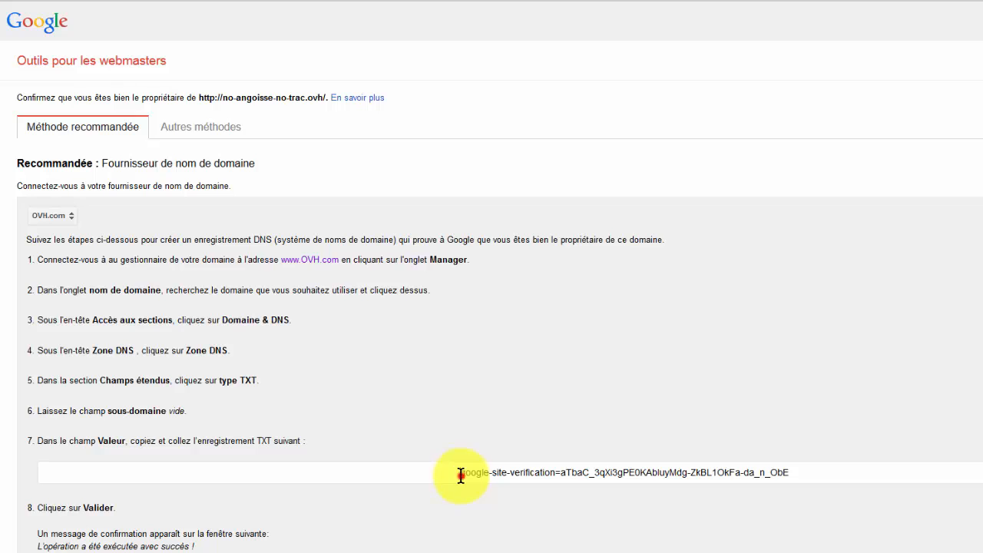
drag(461, 474, 770, 467)
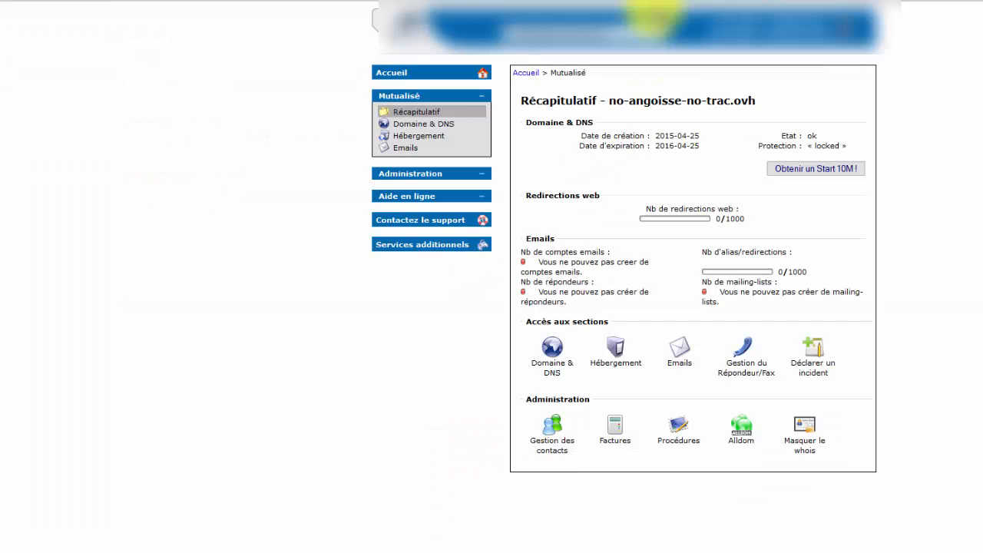
Step: In the OVH manager, add a TXT record to the no-angoisse-no-trac.ovh DNS zone with an empty subdomain and the copied verification token
click(545, 358)
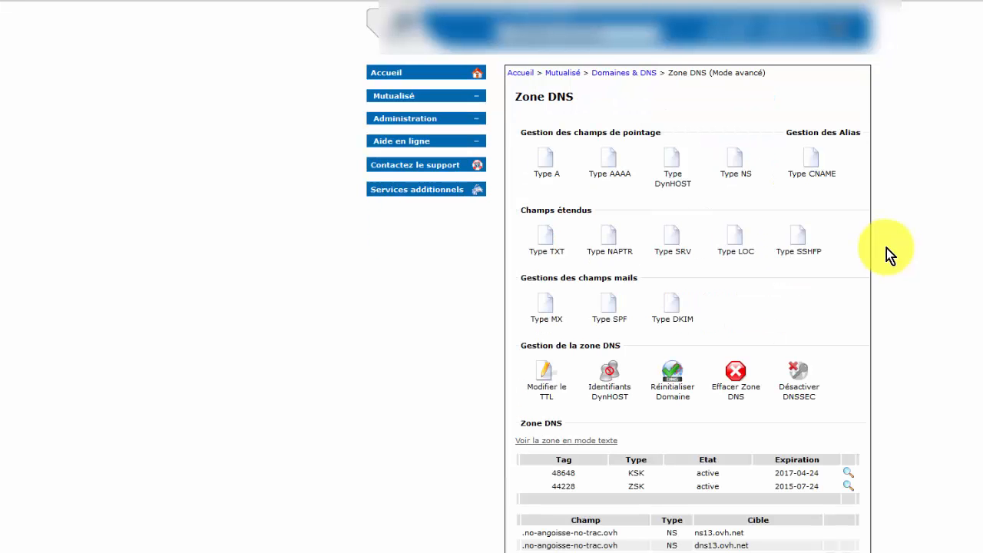
scroll(856, 259, down, 3)
scroll(856, 261, up, 1)
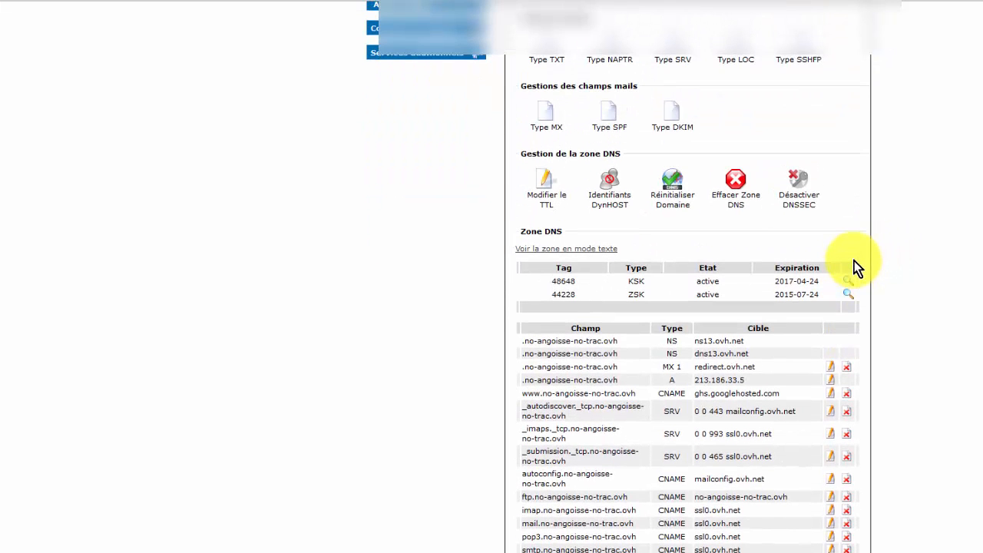
scroll(854, 266, up, 2)
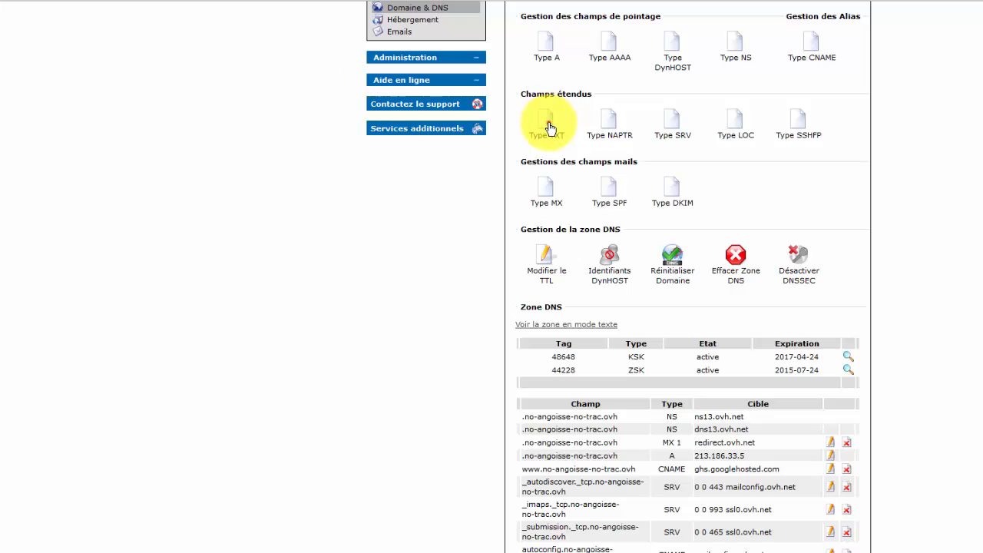
click(549, 128)
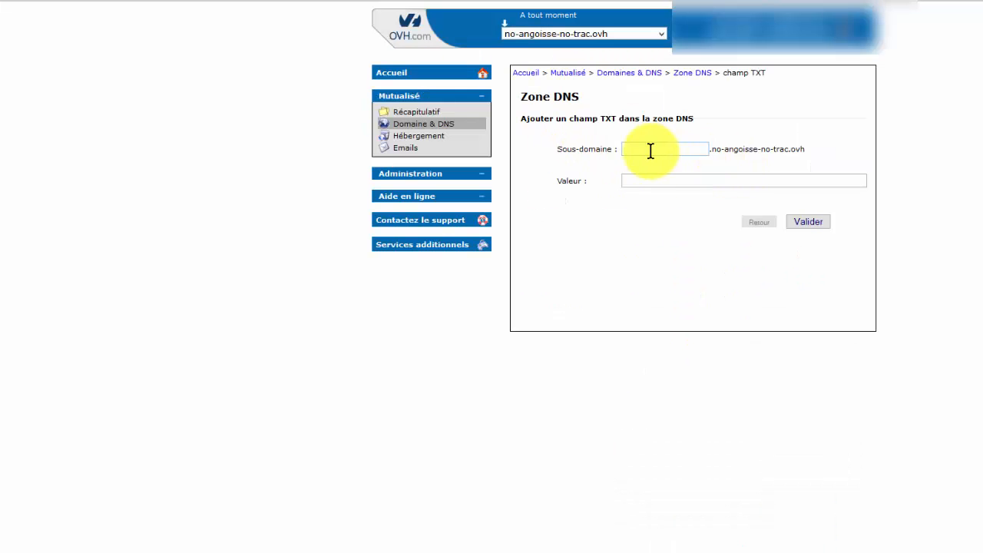
click(675, 181)
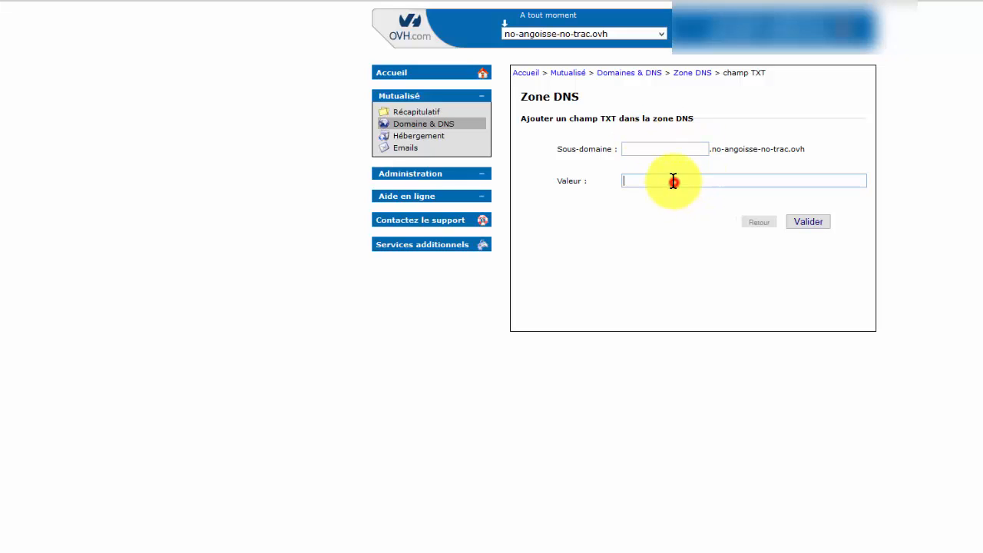
key(ctrl+v)
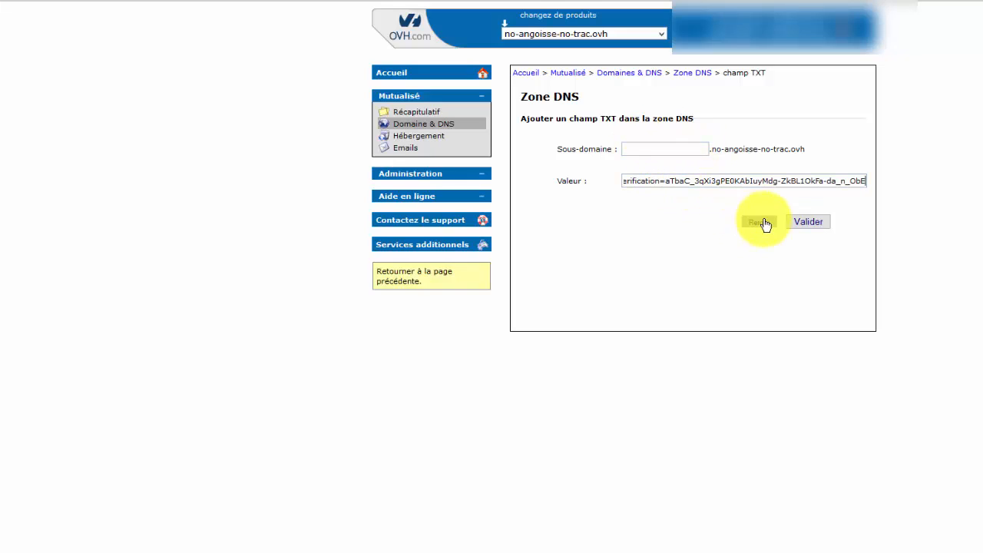
click(807, 222)
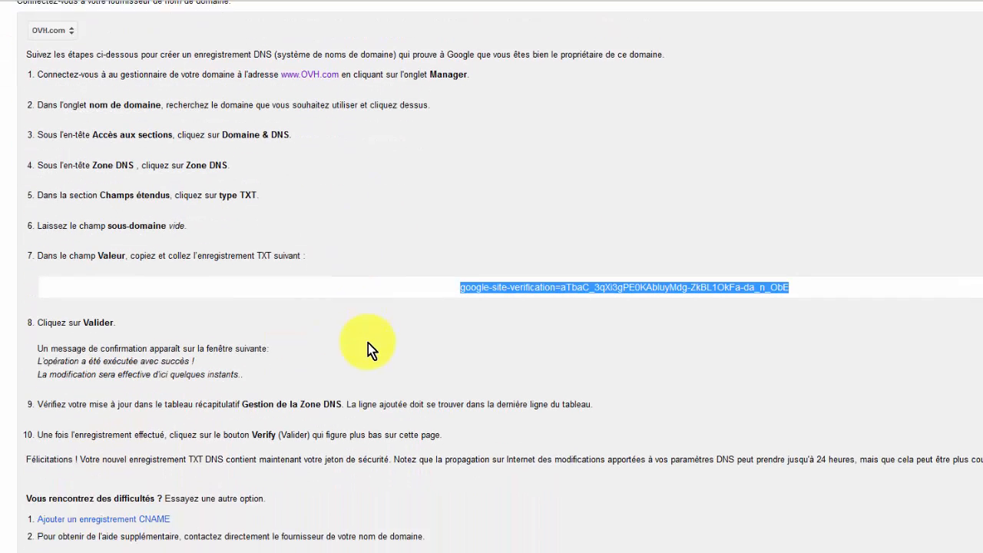
Step: Back in Webmaster Tools, verify ownership of no-angoisse-no-trac.ovh and continue to the site's dashboard
click(40, 542)
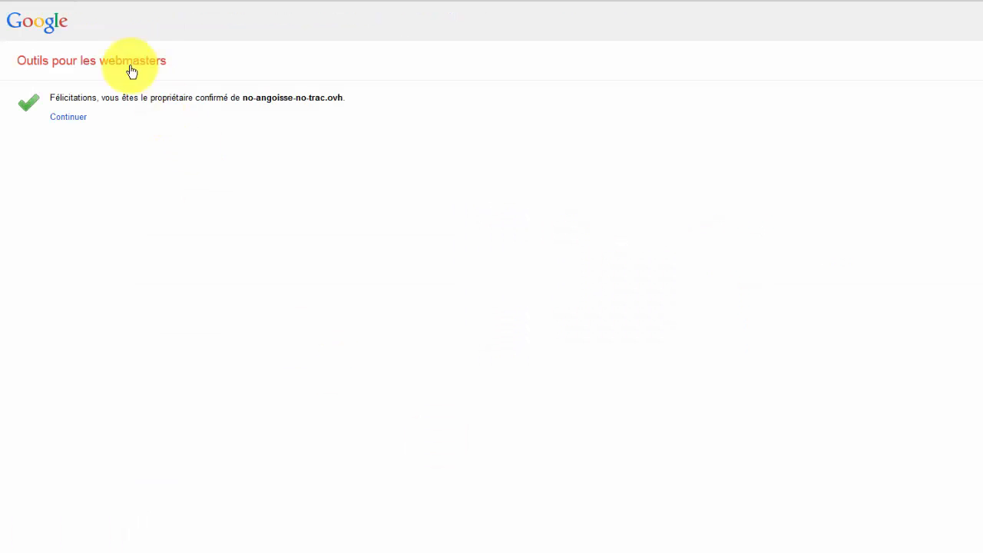
click(61, 118)
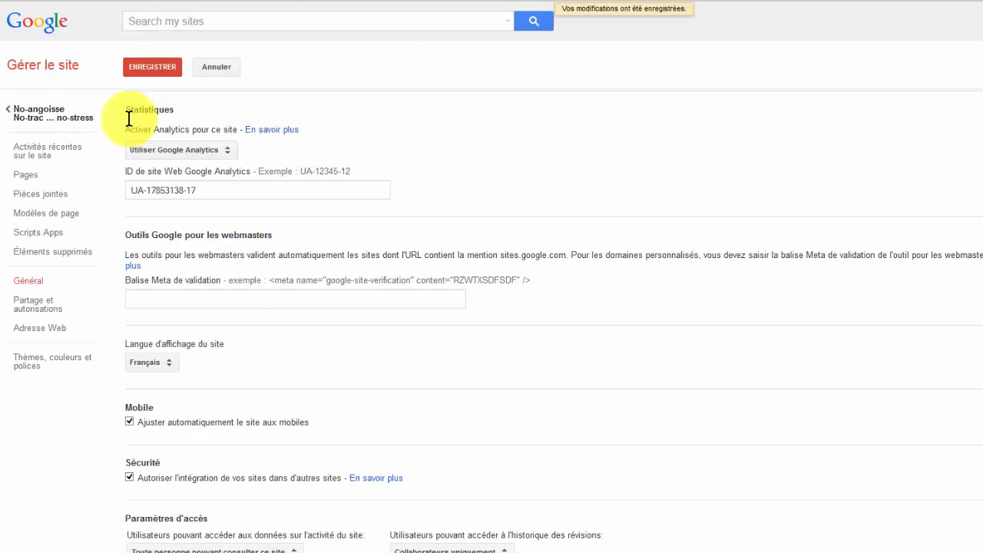
Step: Try to add no-angoisse-no-trac.ovh as a web address in the Google Site's management settings, checking the OVH DNS zone before submitting
click(35, 335)
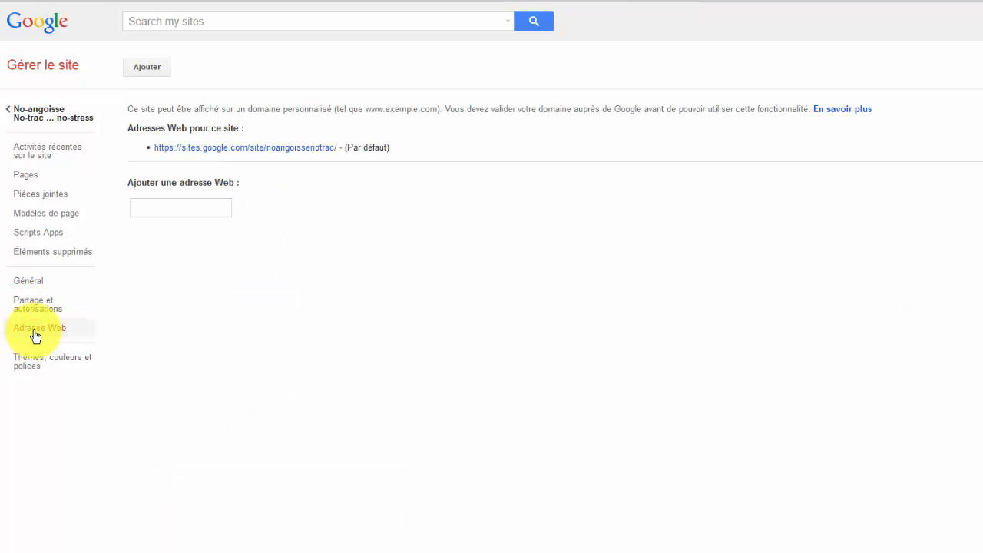
click(176, 209)
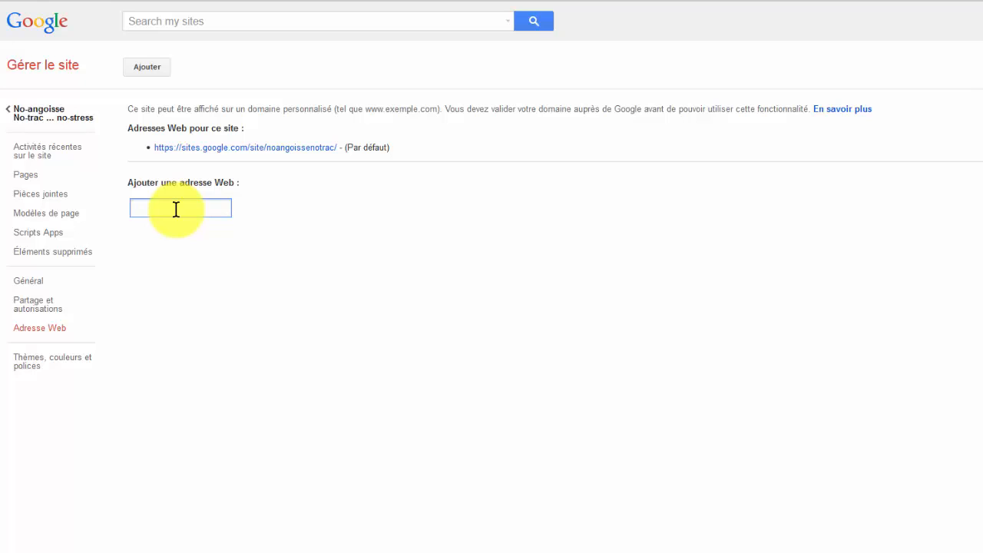
text(no-angoisse-no-trac.ovh)
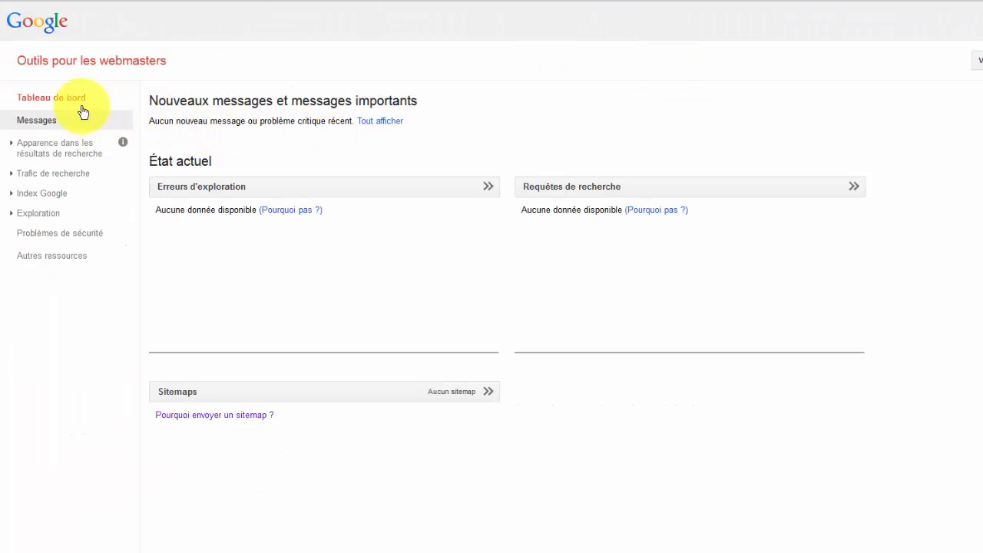
click(46, 104)
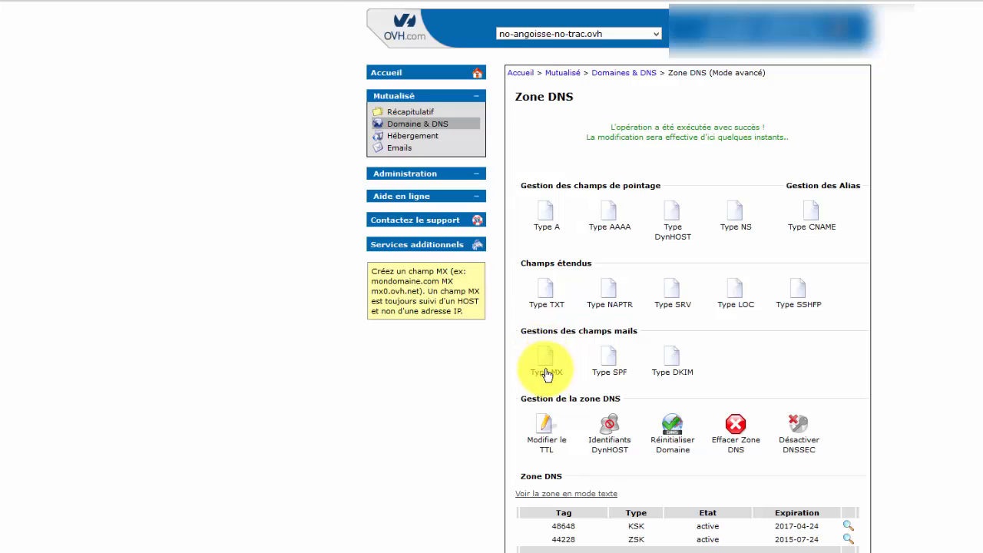
scroll(615, 333, down, 5)
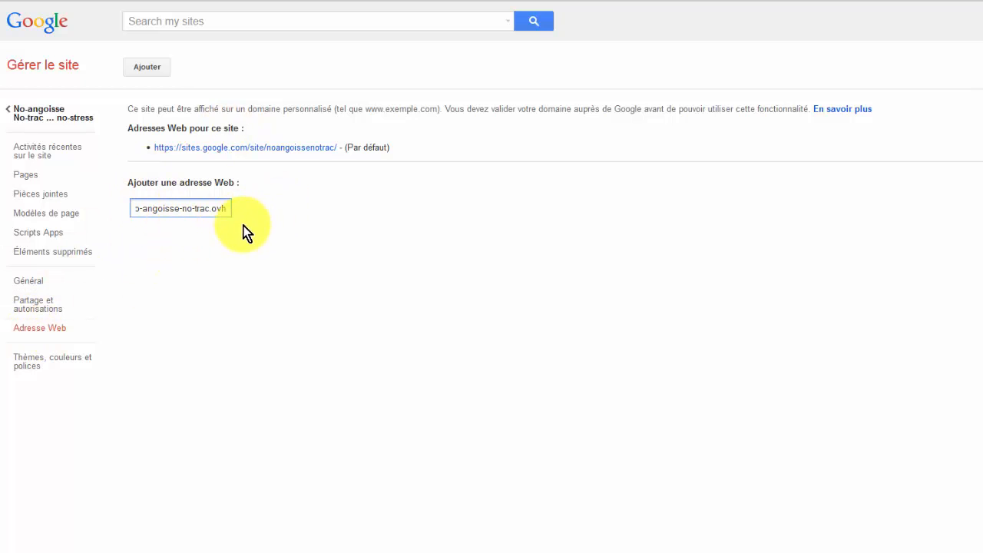
click(148, 66)
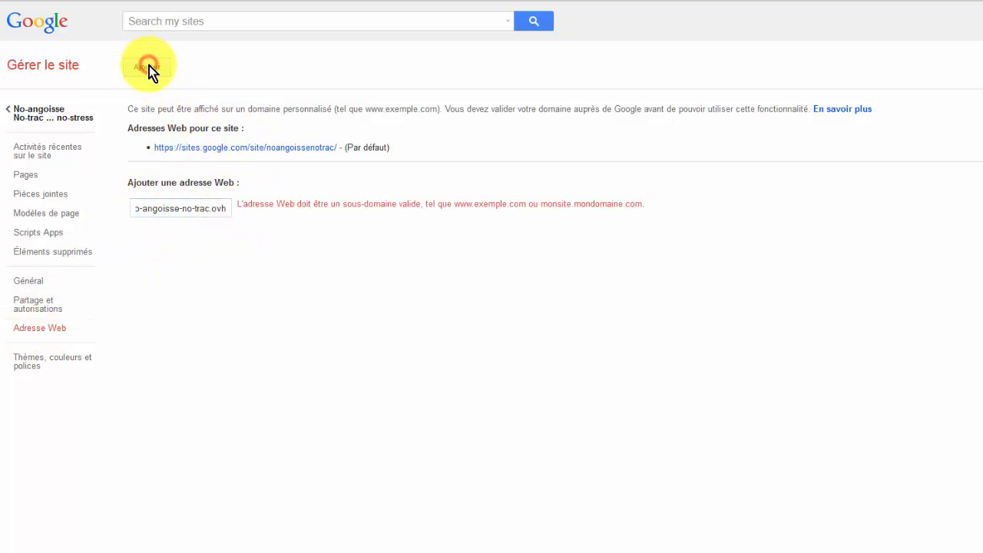
click(189, 206)
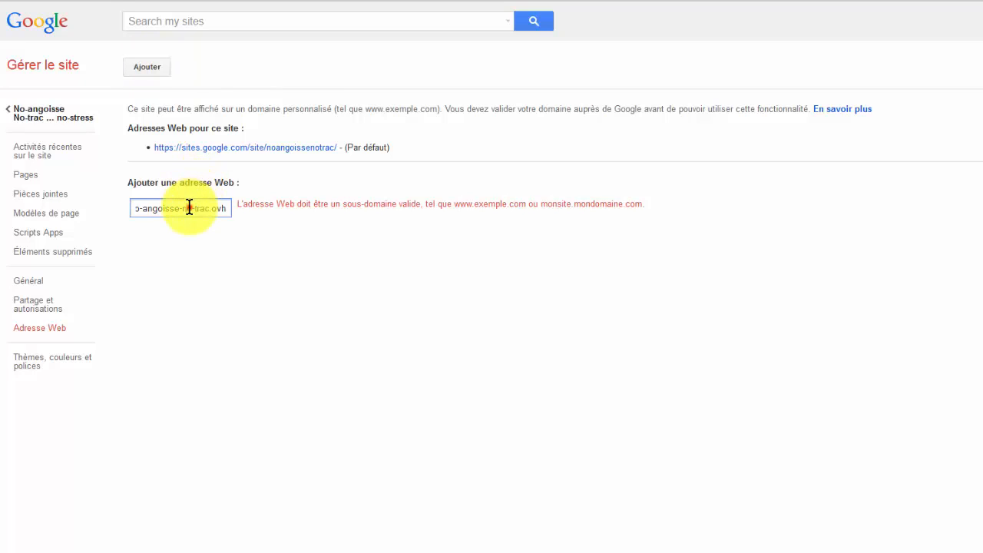
key(Home)
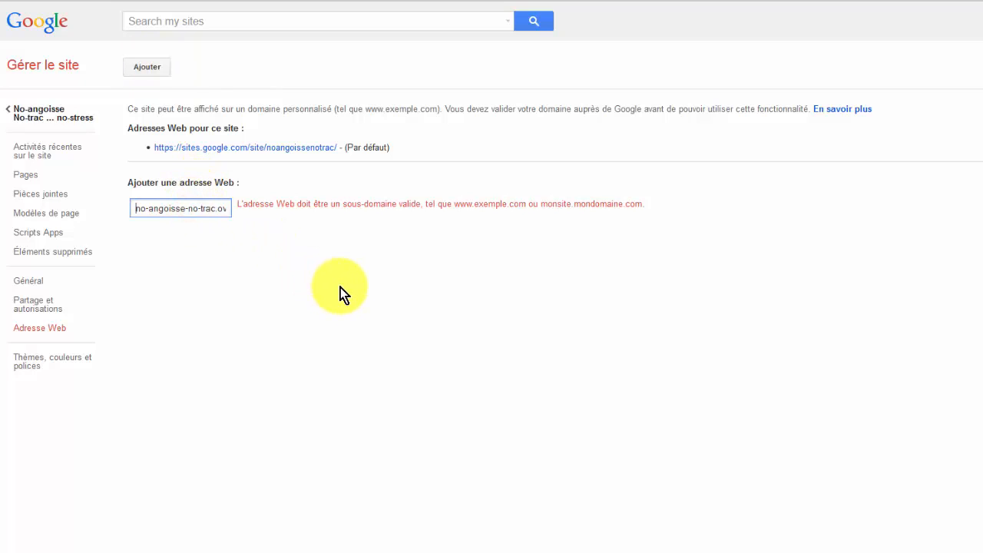
text(www.)
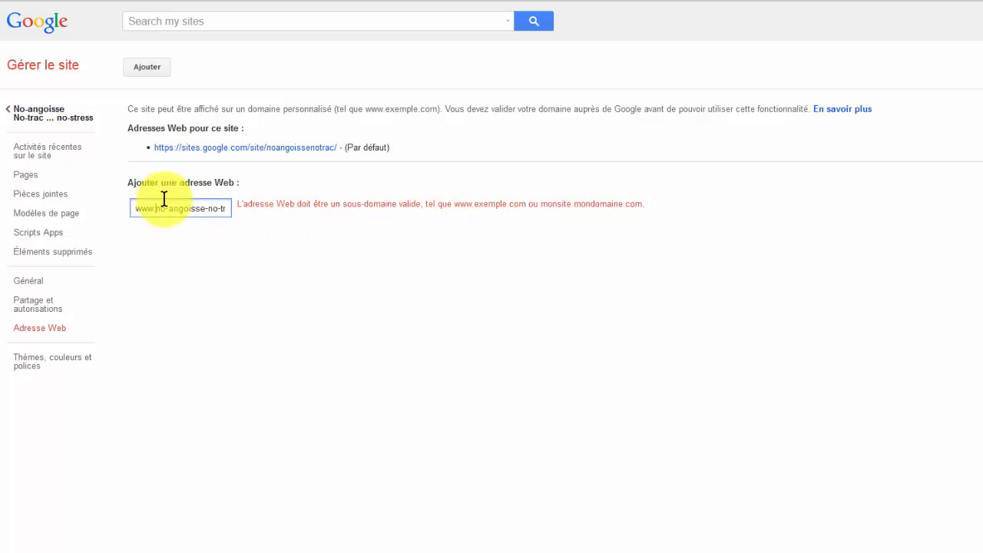
click(147, 67)
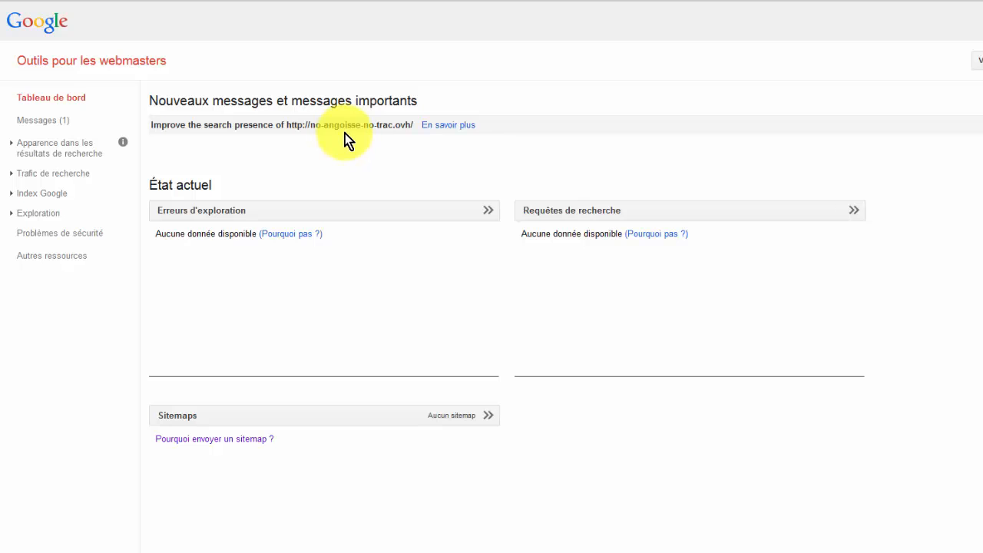
Step: Review the domain's DNS records in OVH, and copy ghs.googlehosted.com from the Etape 3 page of the Flyer en ligne site
click(707, 0)
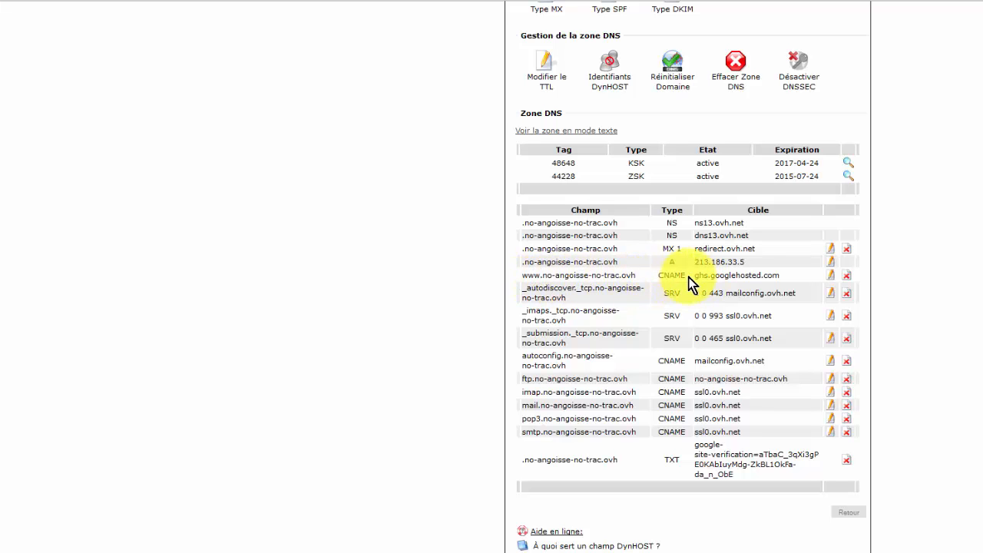
scroll(700, 278, up, 3)
scroll(715, 307, down, 2)
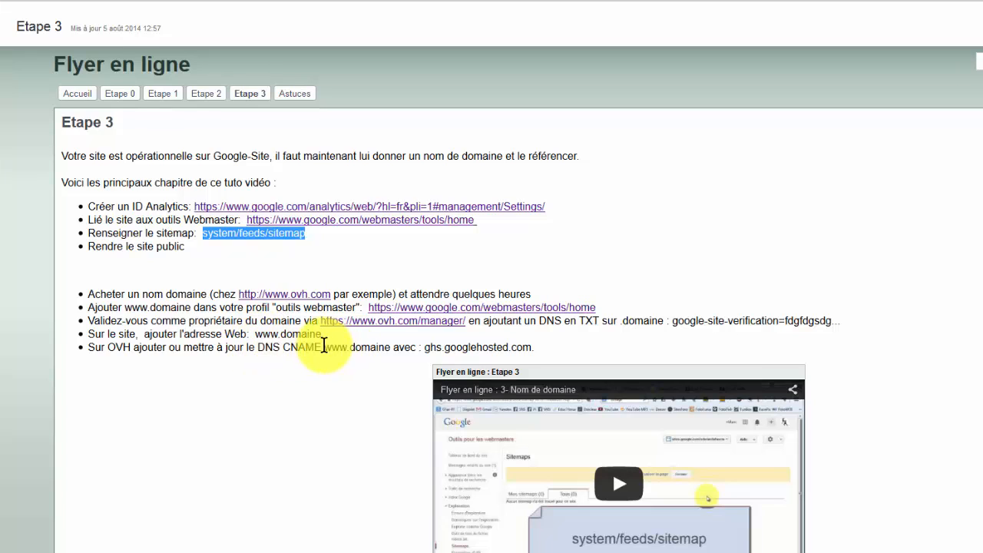
drag(425, 347, 533, 347)
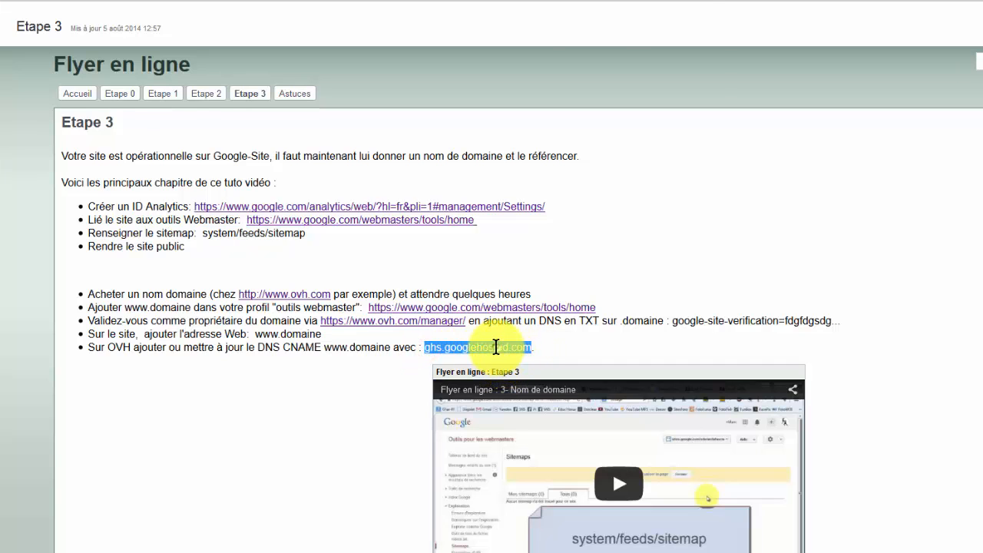
right_click(496, 344)
click(555, 137)
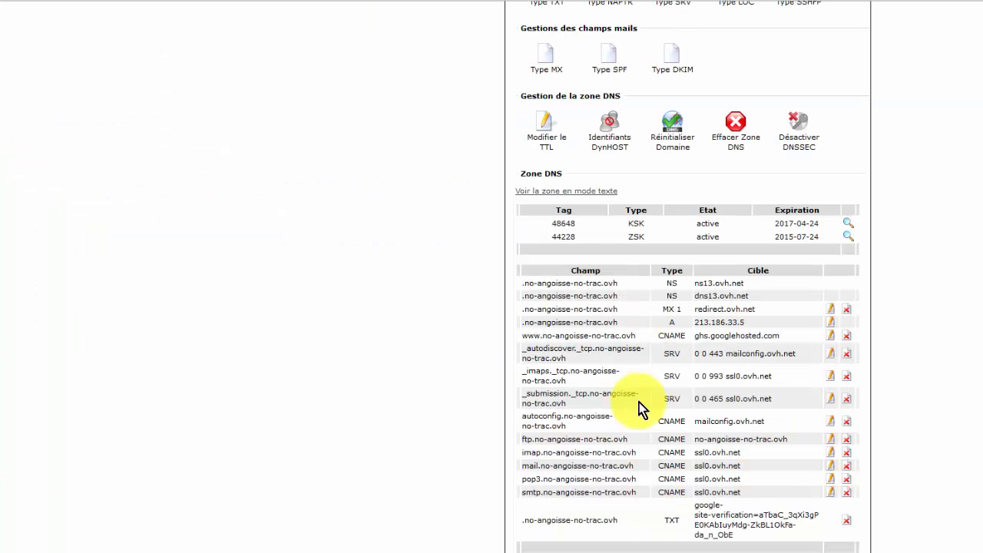
Step: Edit the www CNAME record in the OVH DNS zone with destination ghs.googlehosted.com and confirm the modification
click(831, 338)
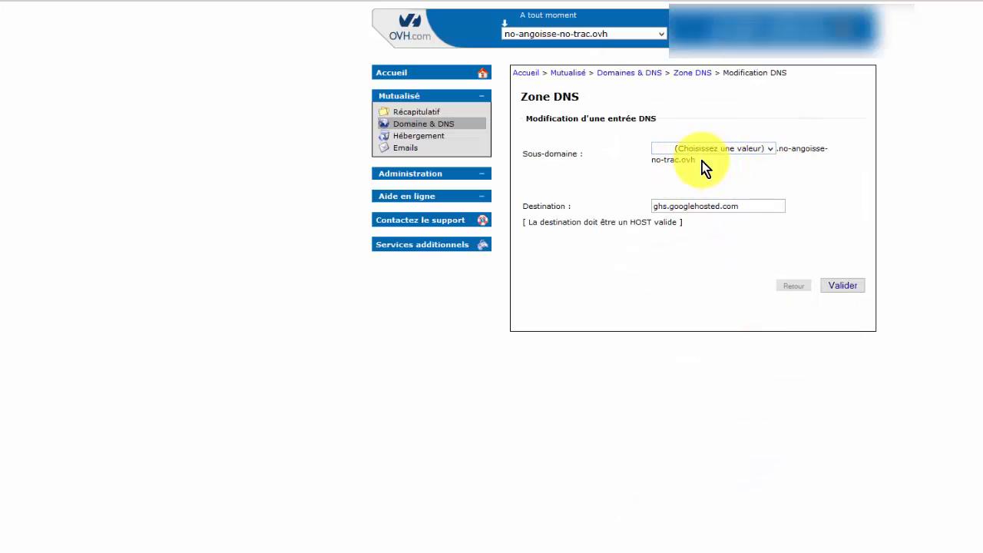
click(772, 149)
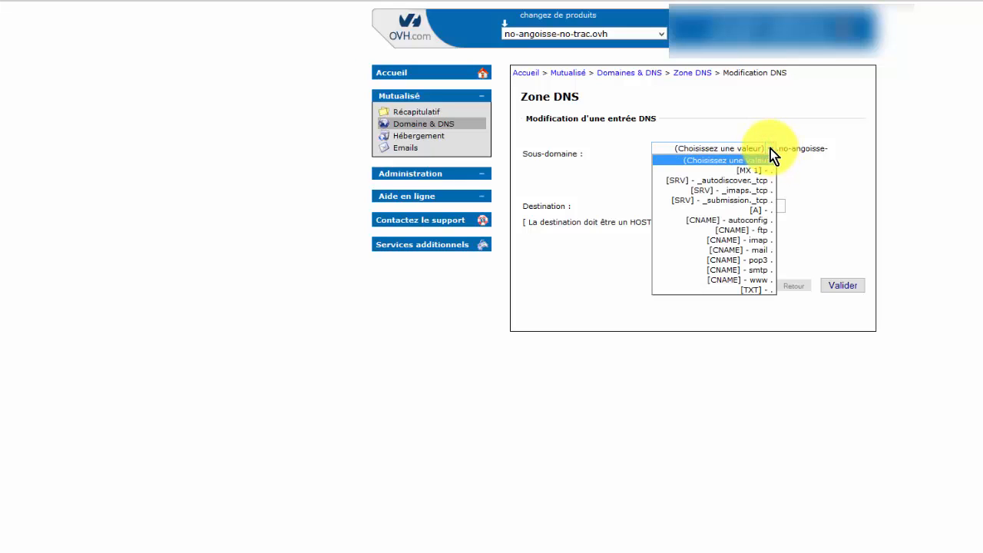
click(754, 280)
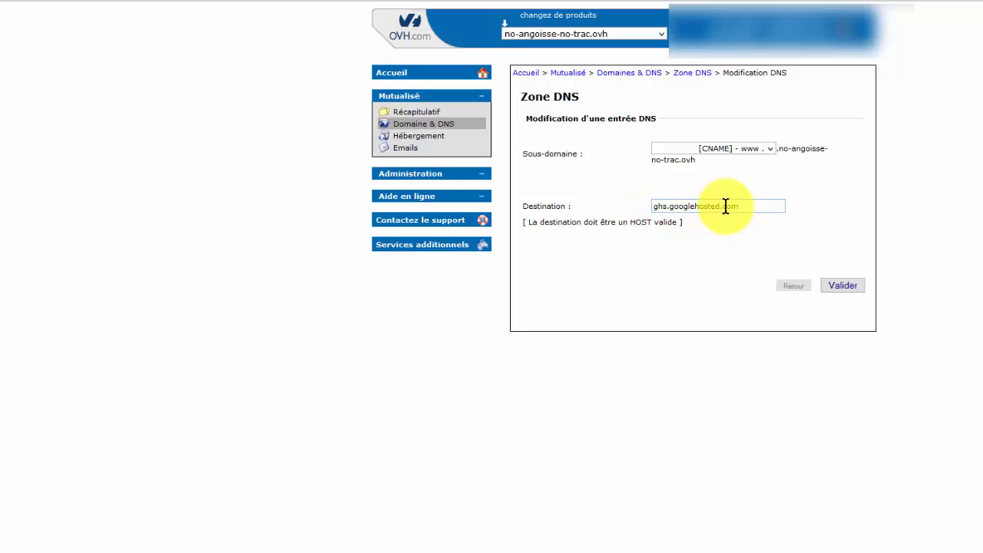
click(839, 285)
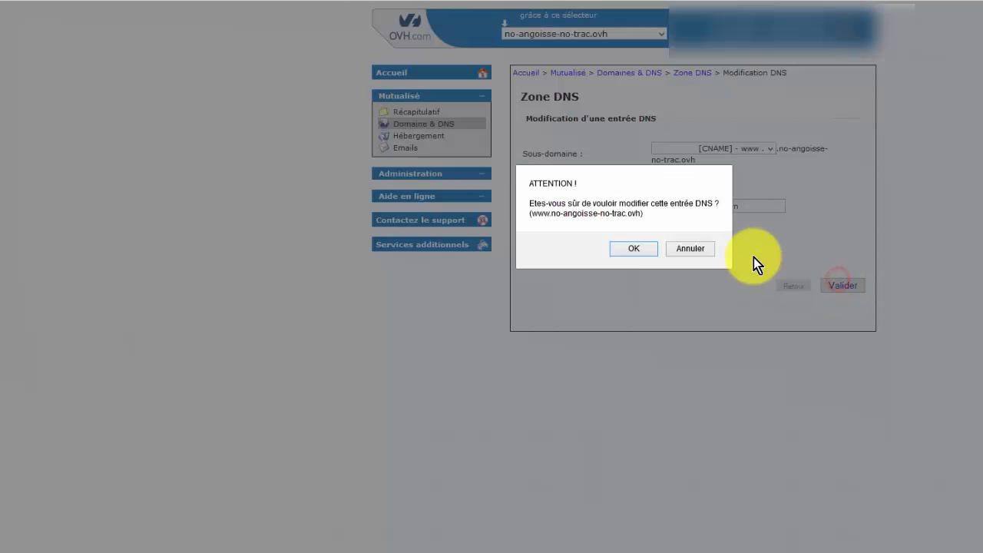
click(633, 247)
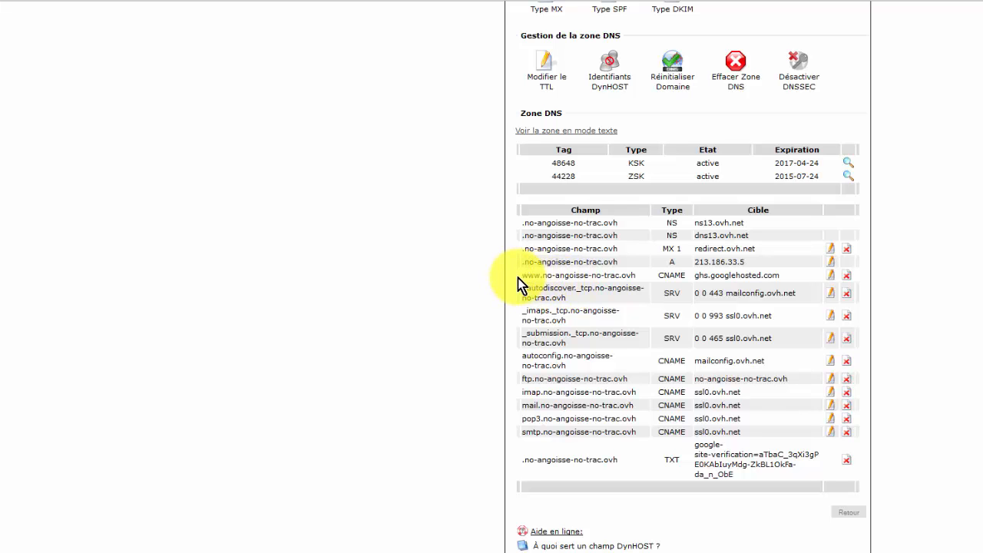
drag(530, 275, 638, 276)
key(ctrl+c)
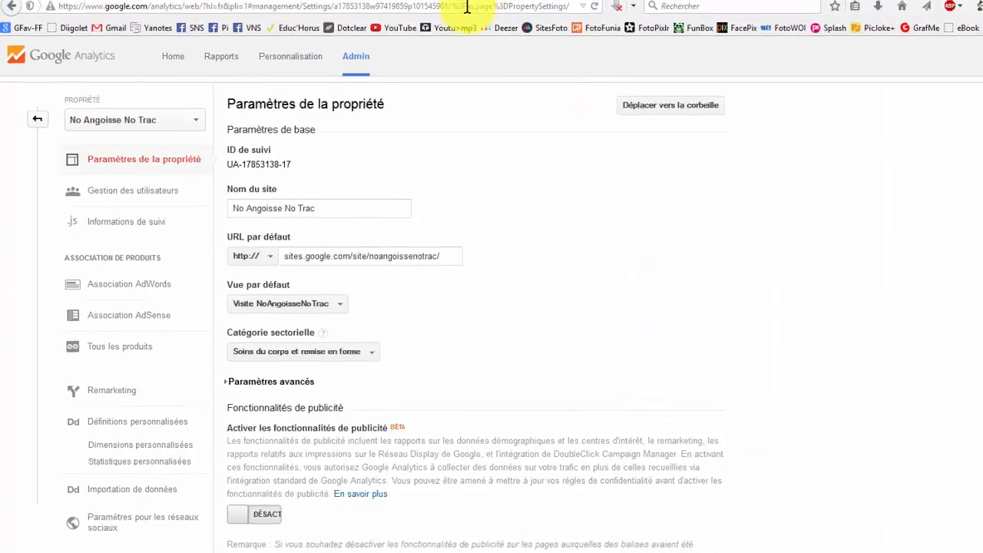
click(469, 5)
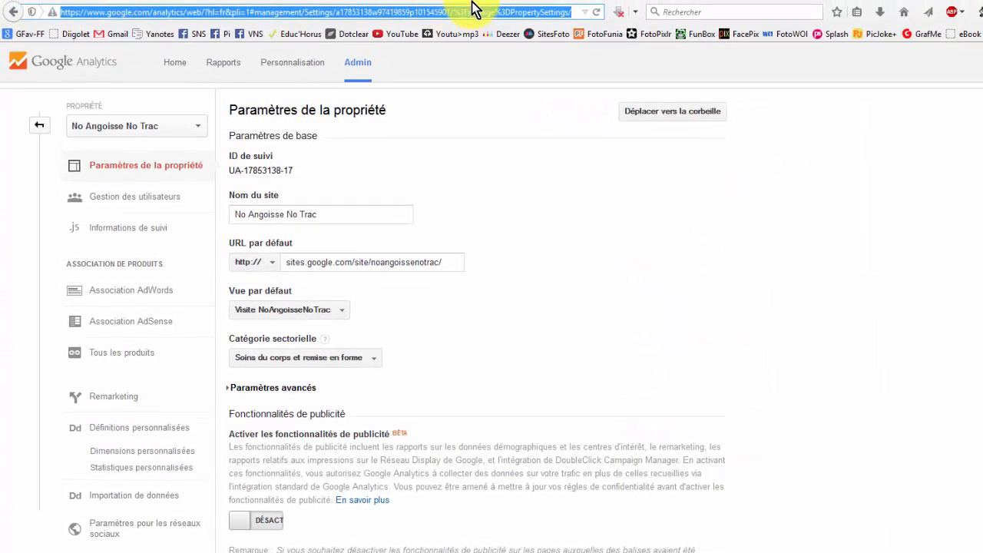
key(ctrl+v)
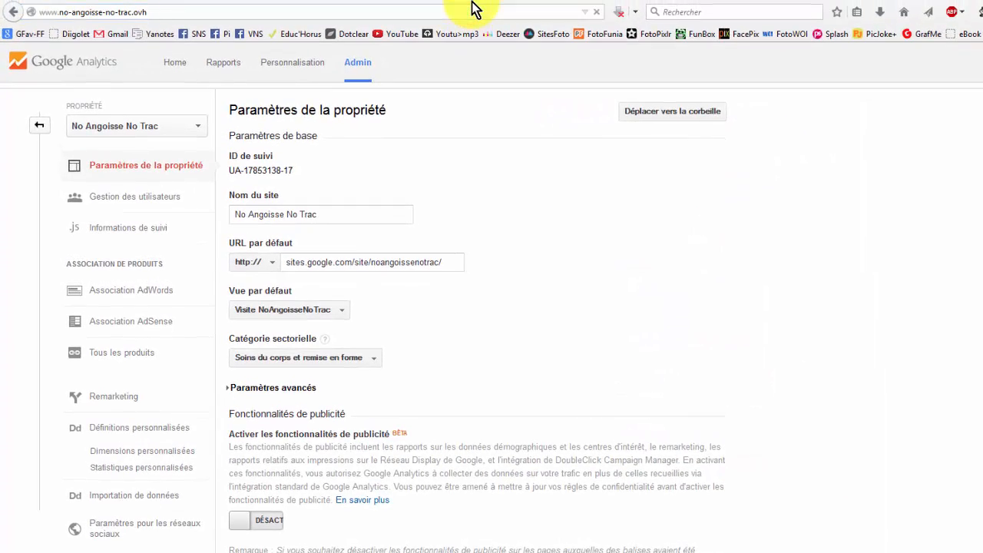
key(Return)
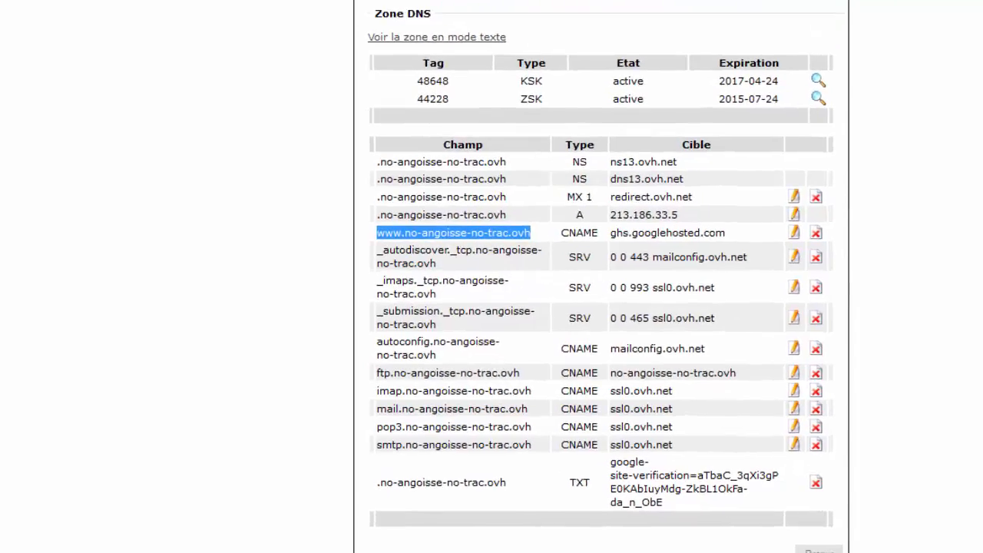
Step: Recheck the www CNAME record and its target in the OVH DNS zone
scroll(718, 201, up, 5)
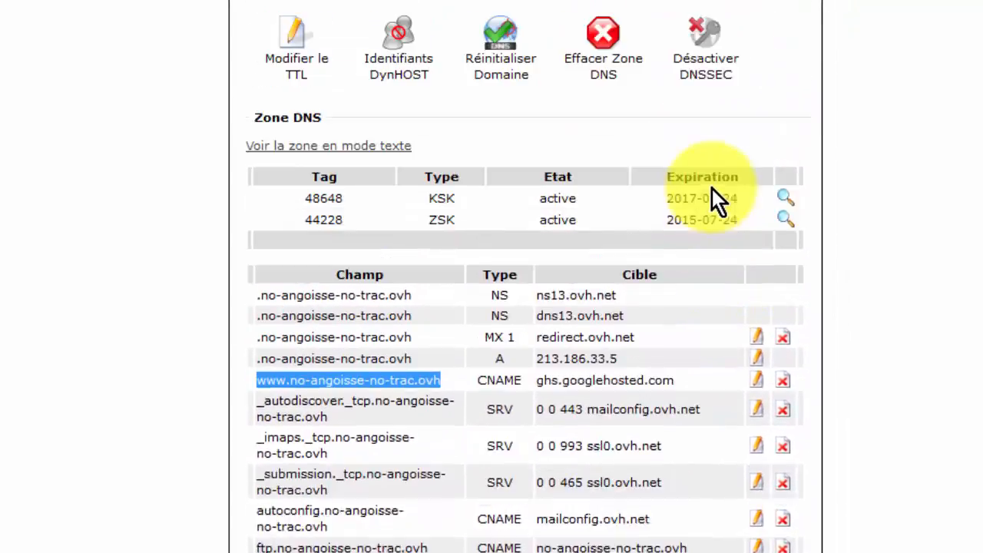
scroll(587, 230, down, 3)
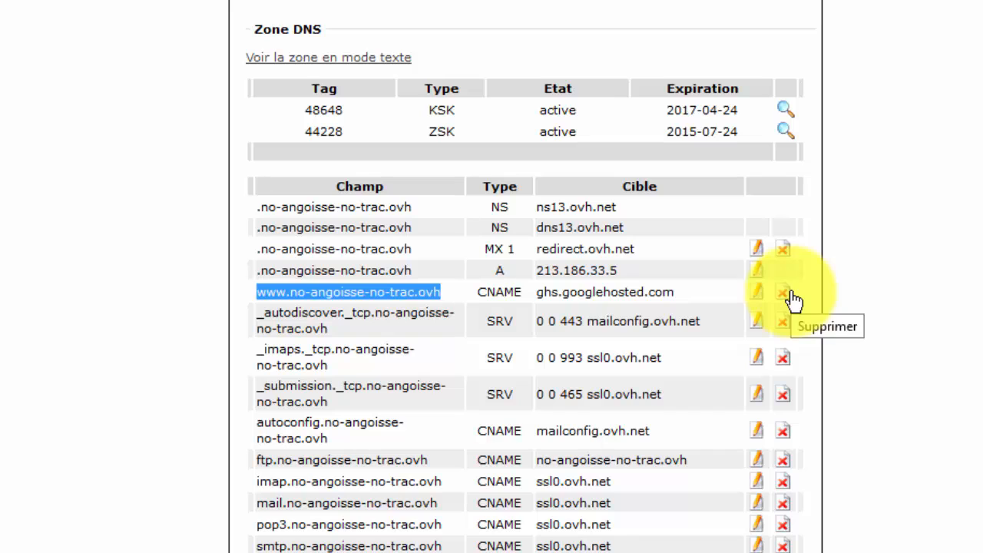
click(588, 294)
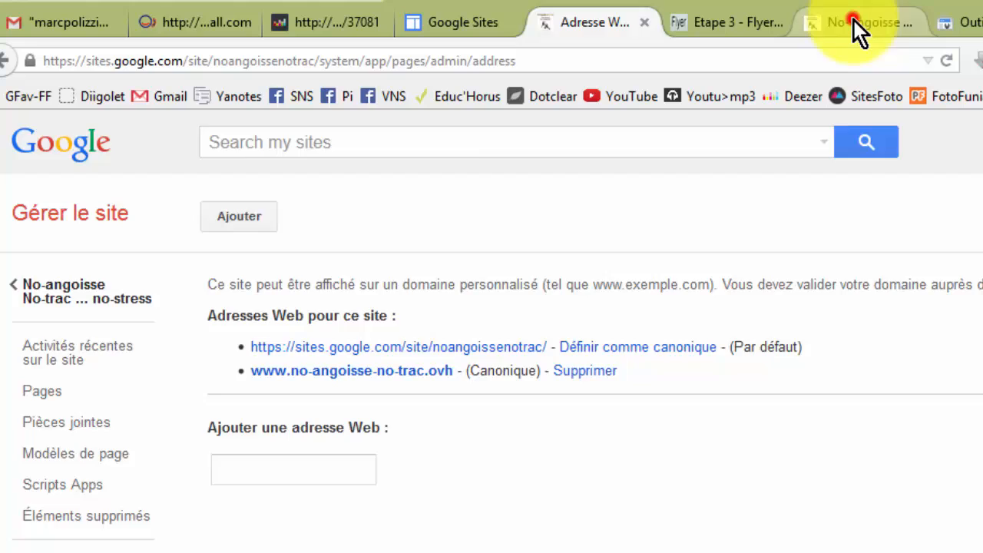
click(853, 26)
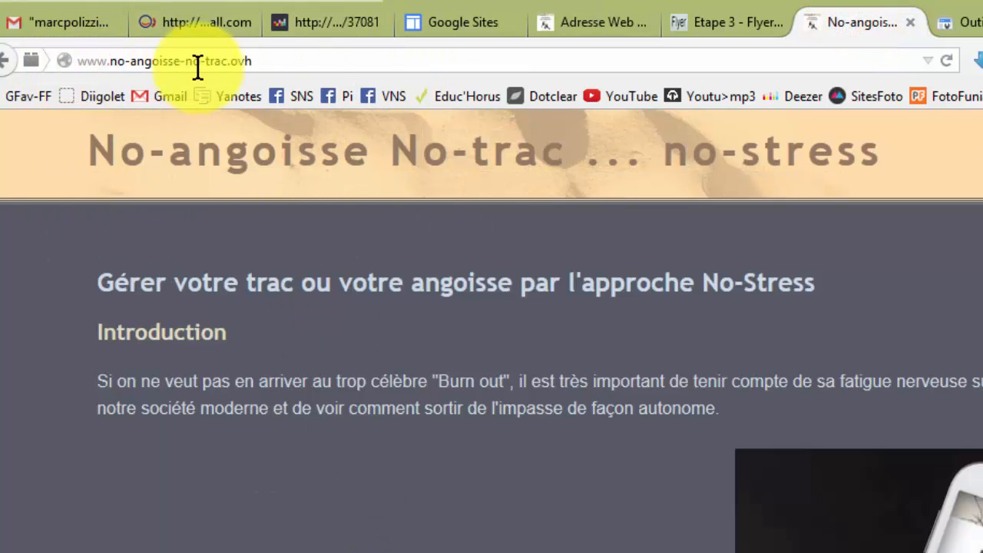
click(299, 66)
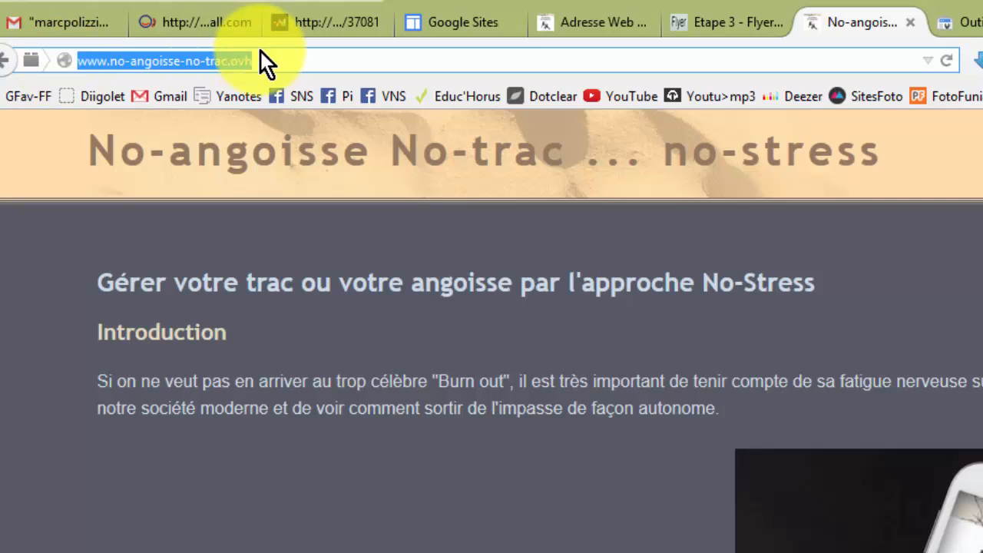
click(891, 301)
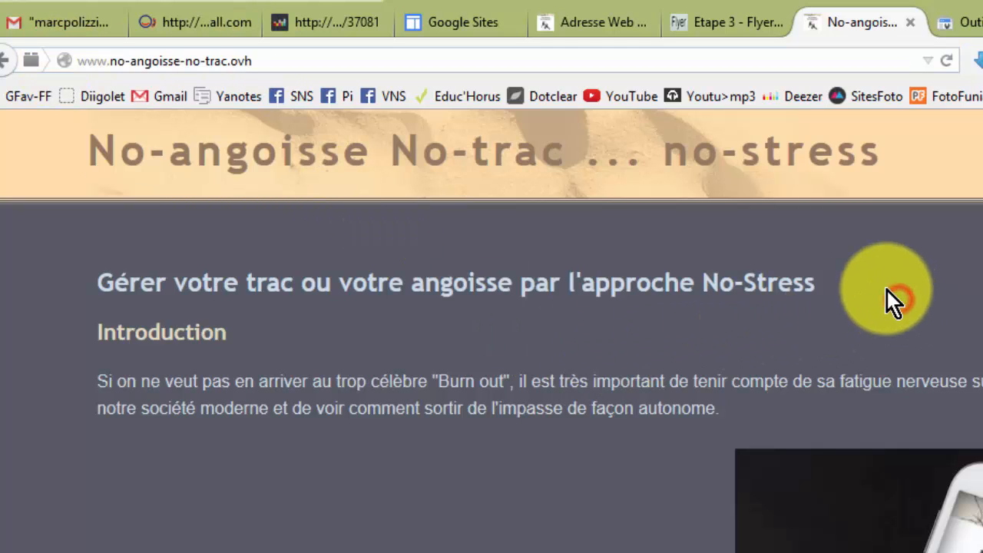
click(119, 62)
key(ctrl+c)
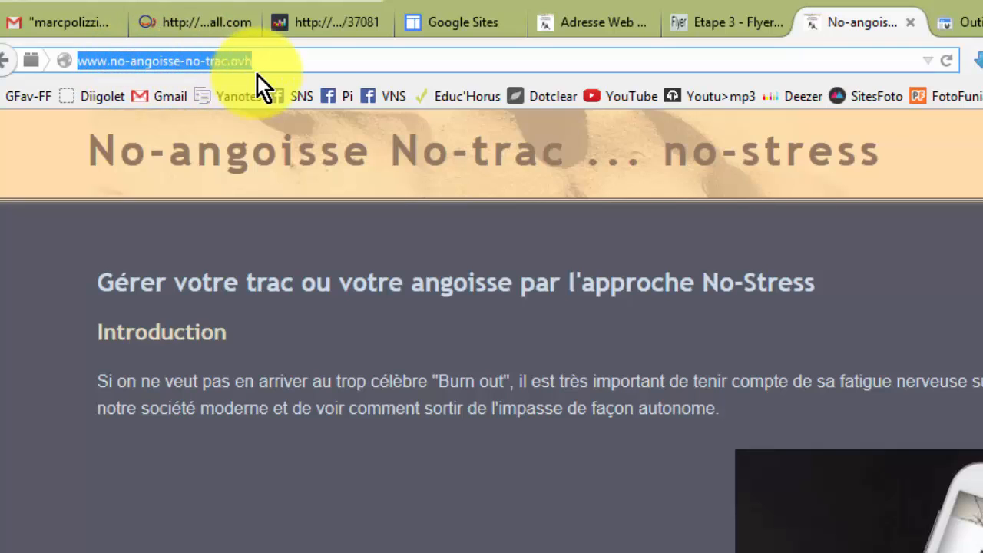
click(294, 62)
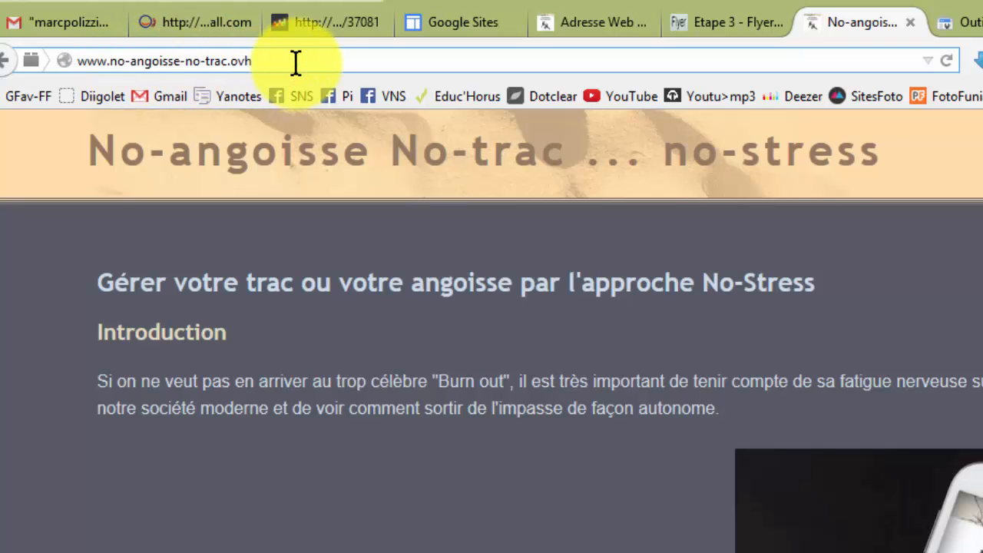
key(Home)
key(Delete)
key(Delete)
key(Delete)
key(Delete)
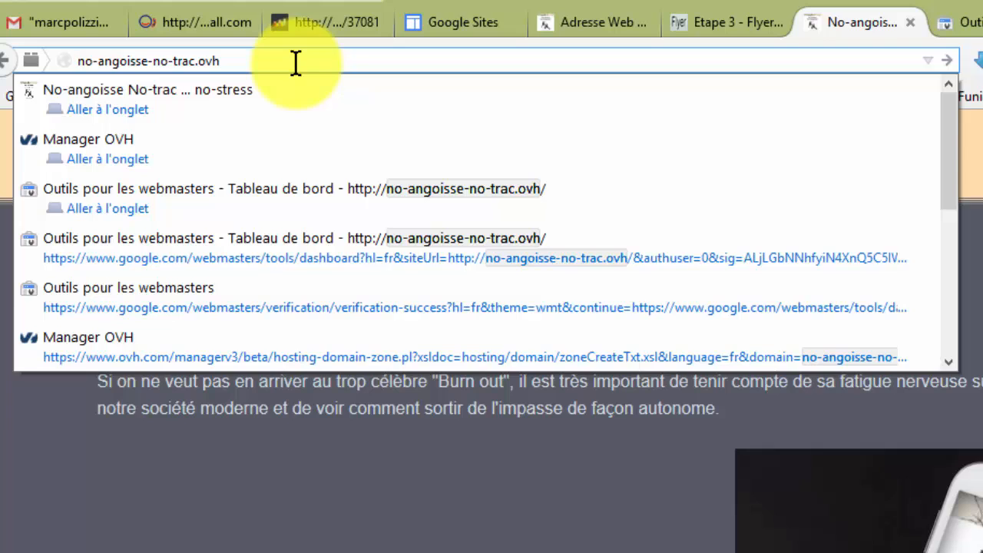
key(Return)
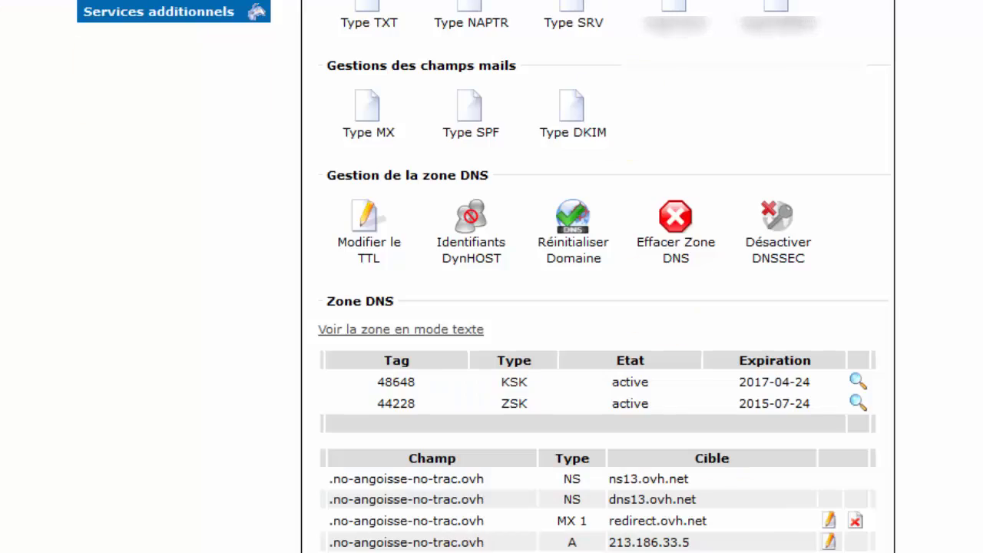
scroll(464, 546, up, 5)
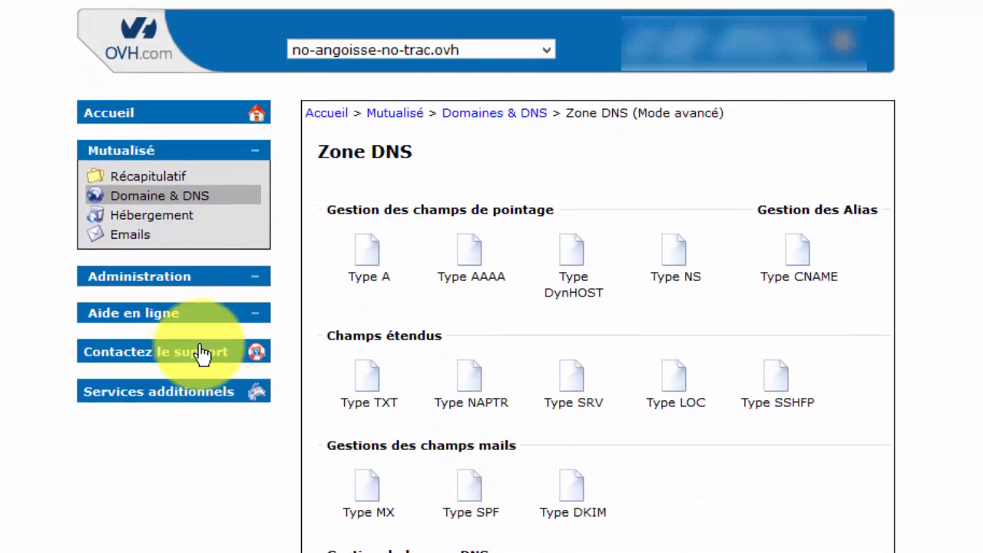
click(160, 195)
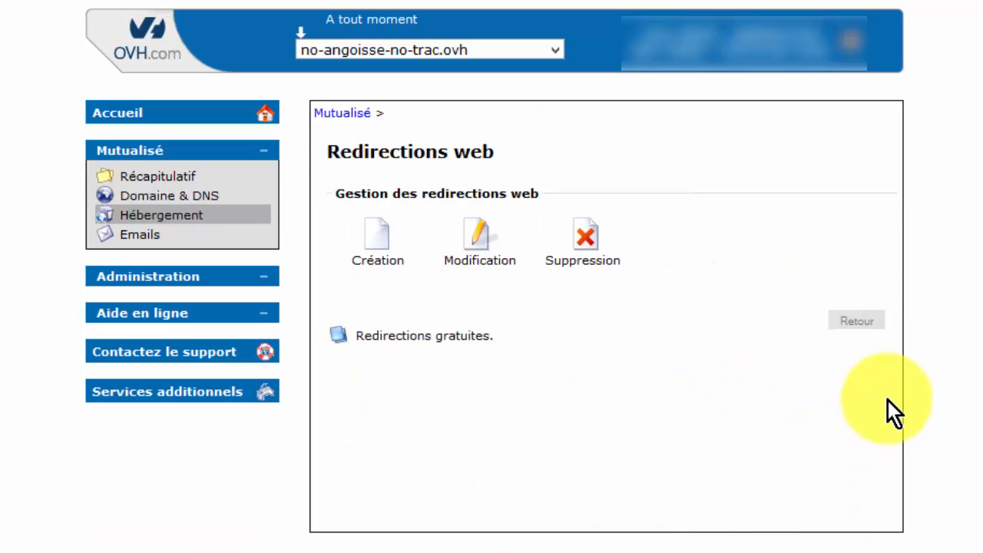
click(369, 259)
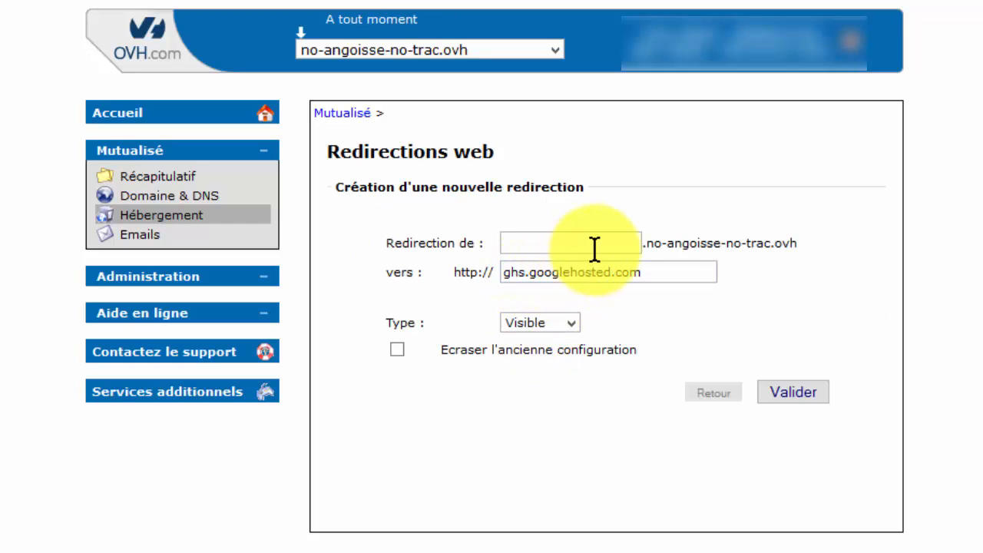
drag(652, 272, 436, 270)
key(ctrl+v)
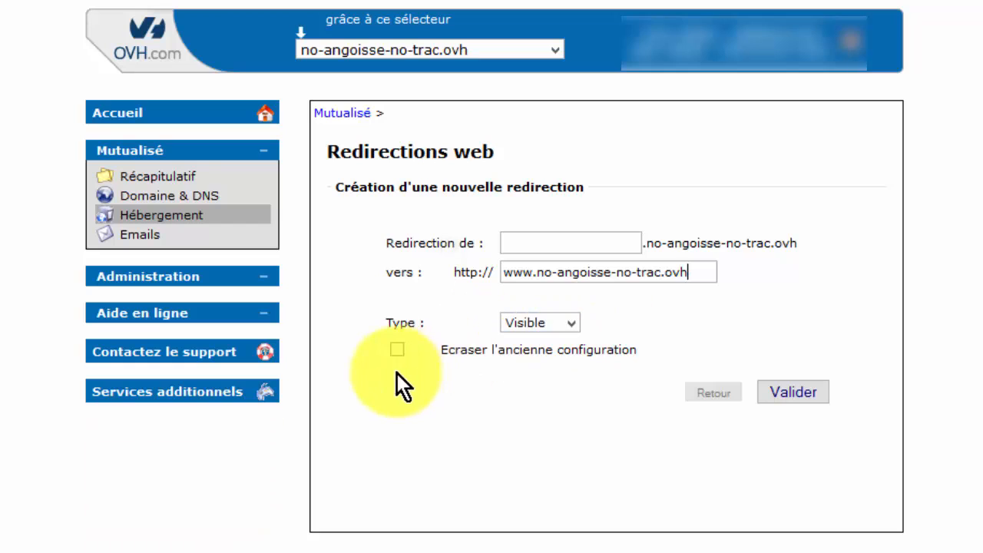
click(396, 351)
click(795, 396)
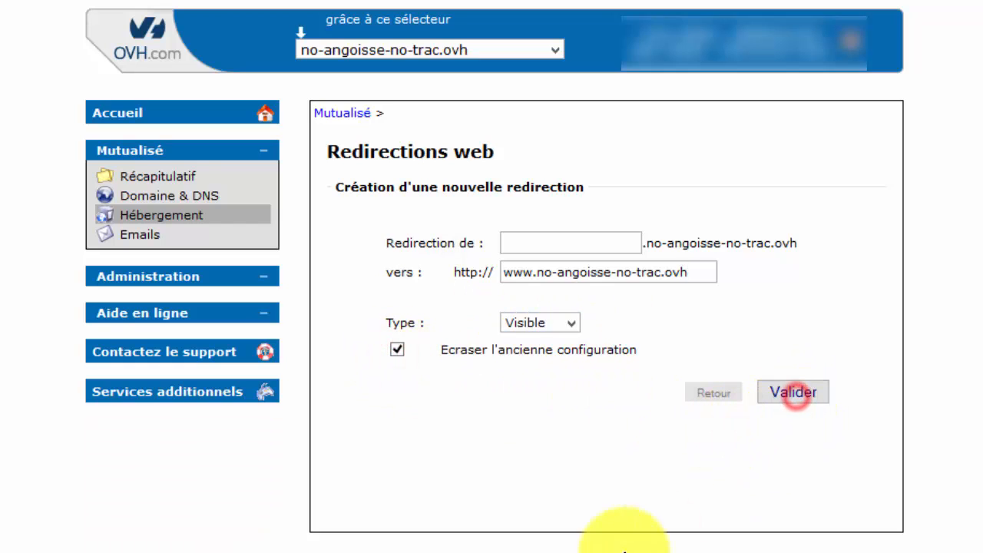